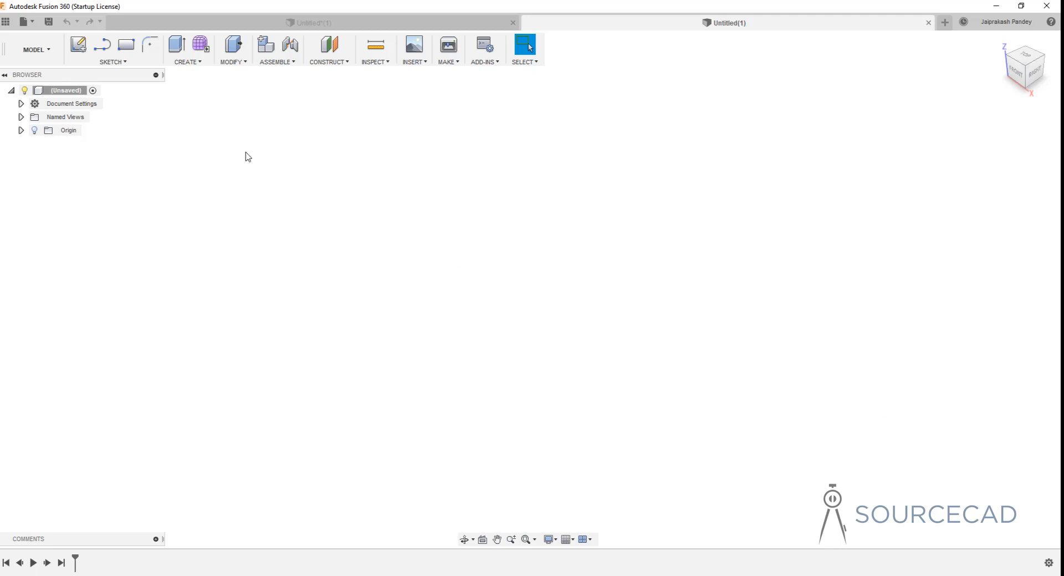
Start a sketch on the horizontal XY plane and draw a rectangle about 34 by 24 mm with one corner at the origin.
{"action": "left_click", "coordinate": [77, 48]}
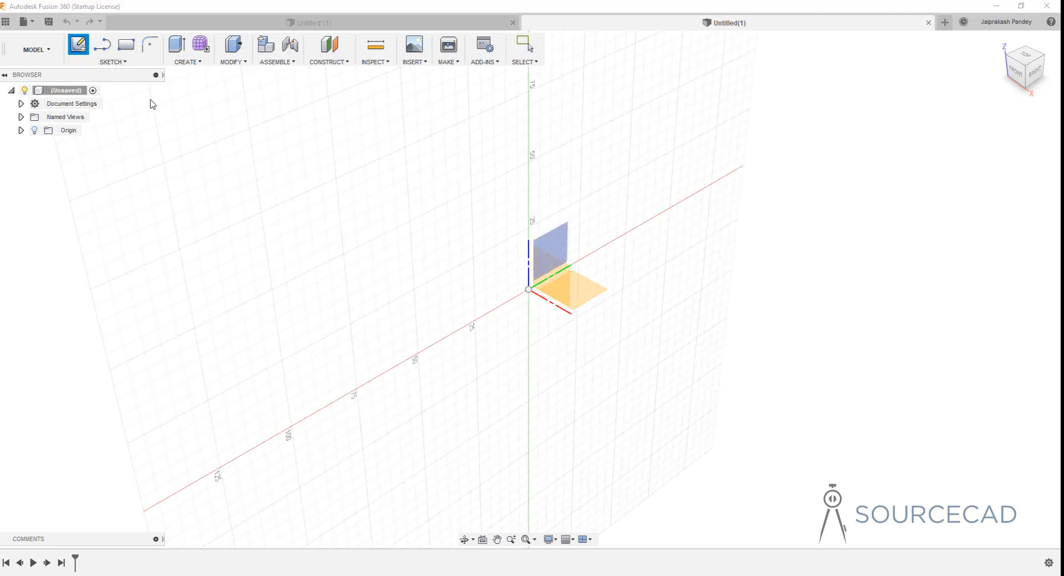
{"action": "left_click", "coordinate": [586, 296]}
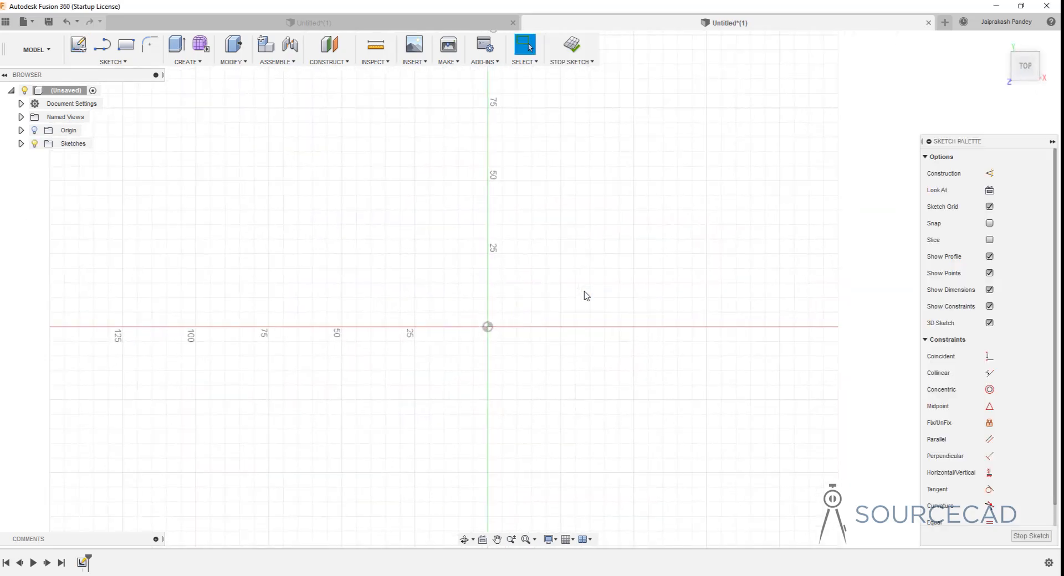
{"action": "left_click", "coordinate": [126, 45]}
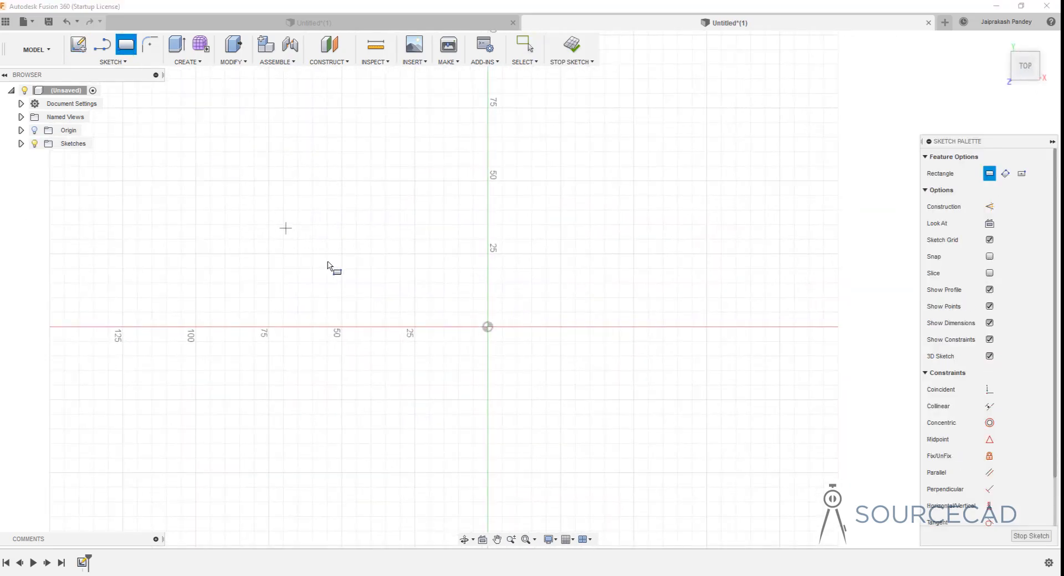
{"action": "left_click", "coordinate": [488, 327]}
{"action": "left_click", "coordinate": [586, 258]}
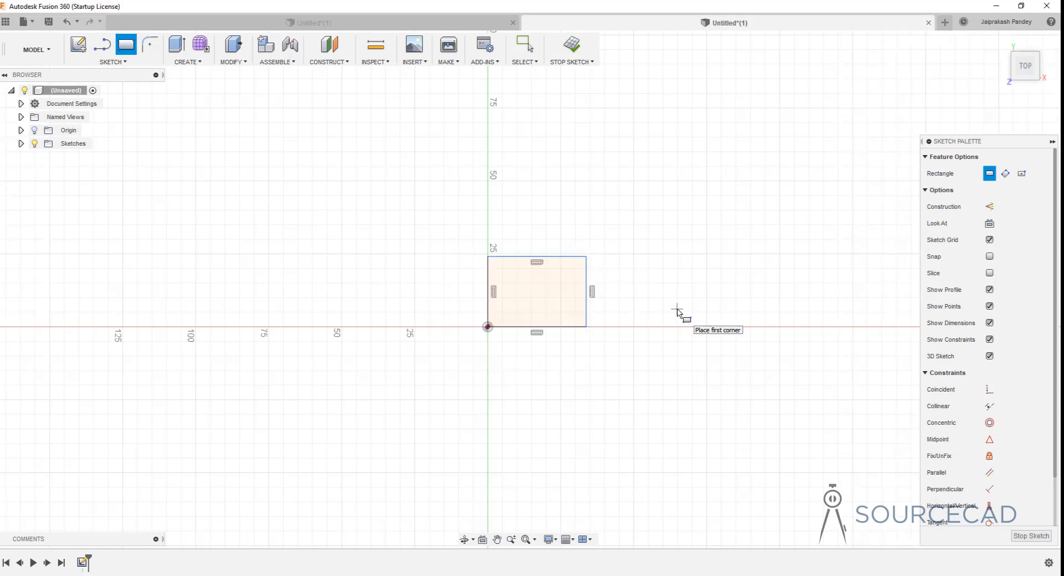
{"action": "key", "text": "Escape"}
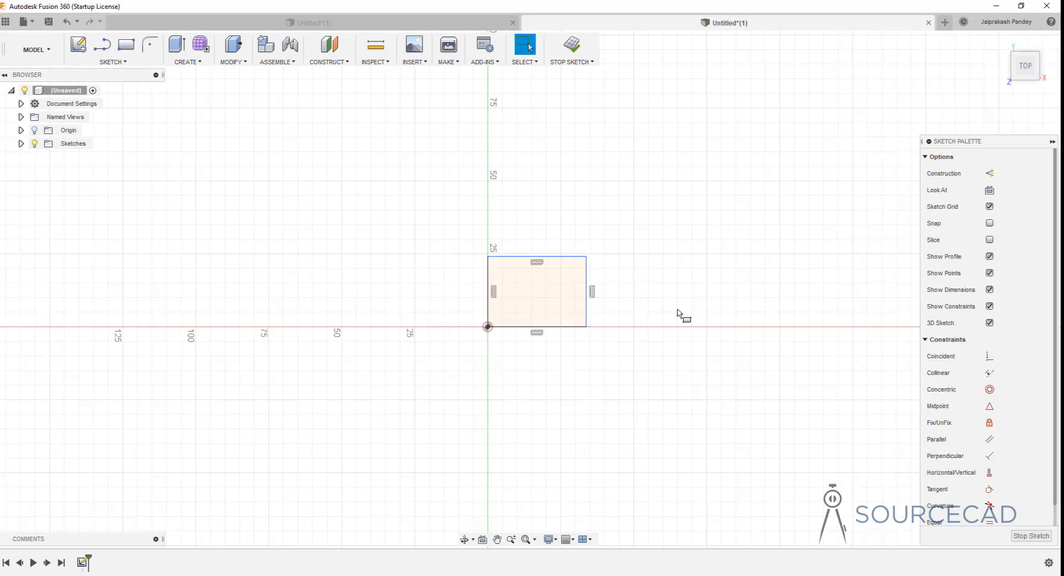
Draw a circle about 25 mm in diameter beside the rectangle, clear of its far side, and finish the sketch.
{"action": "key", "text": "c"}
{"action": "left_click", "coordinate": [683, 287]}
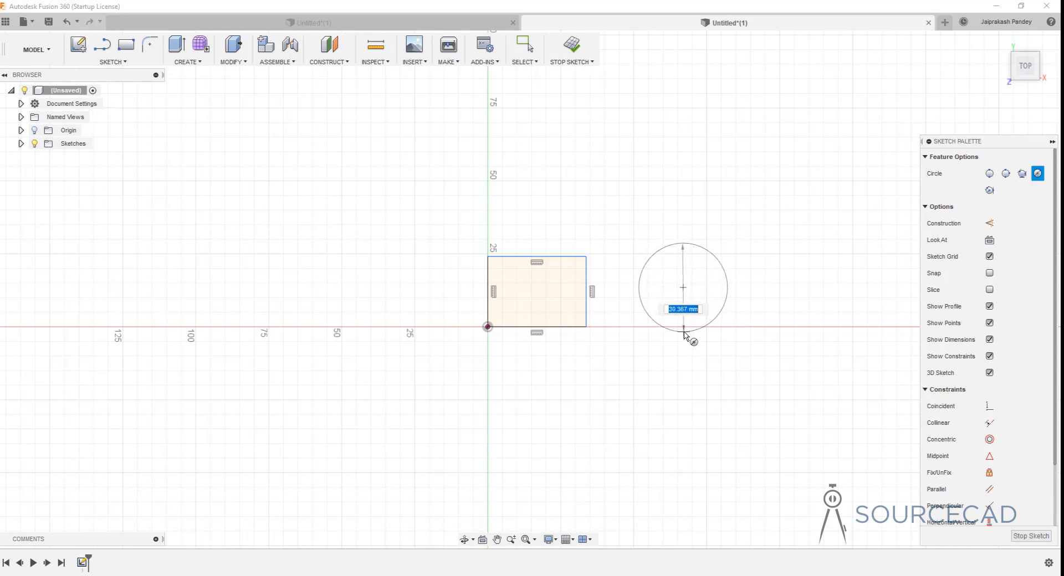
{"action": "left_click", "coordinate": [688, 325]}
{"action": "mouse_move", "coordinate": [629, 332]}
{"action": "middle_mouse_down"}
{"action": "mouse_move", "coordinate": [610, 323]}
{"action": "mouse_move", "coordinate": [491, 336]}
{"action": "middle_mouse_up"}
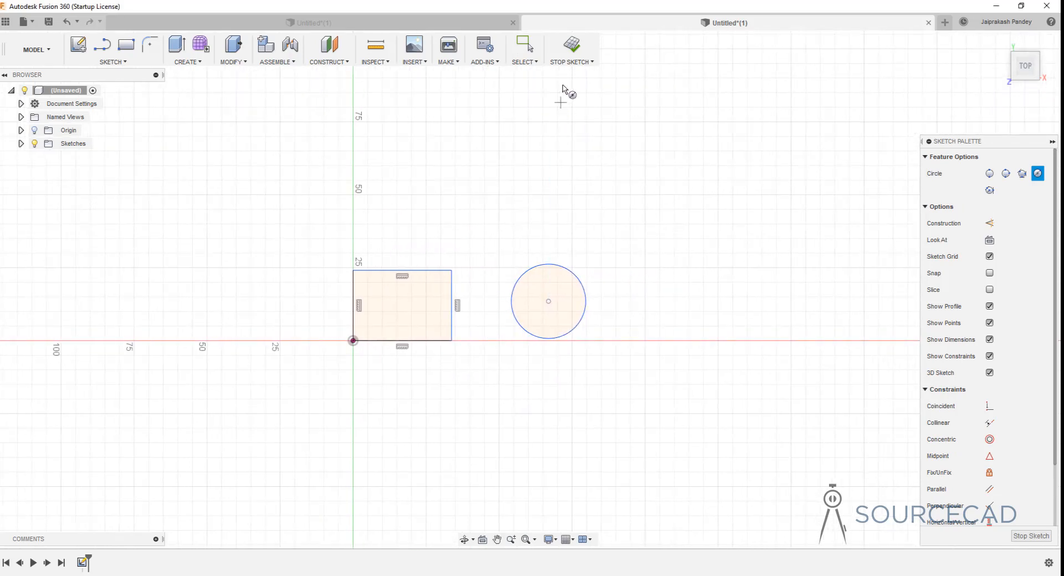
{"action": "left_click", "coordinate": [575, 51]}
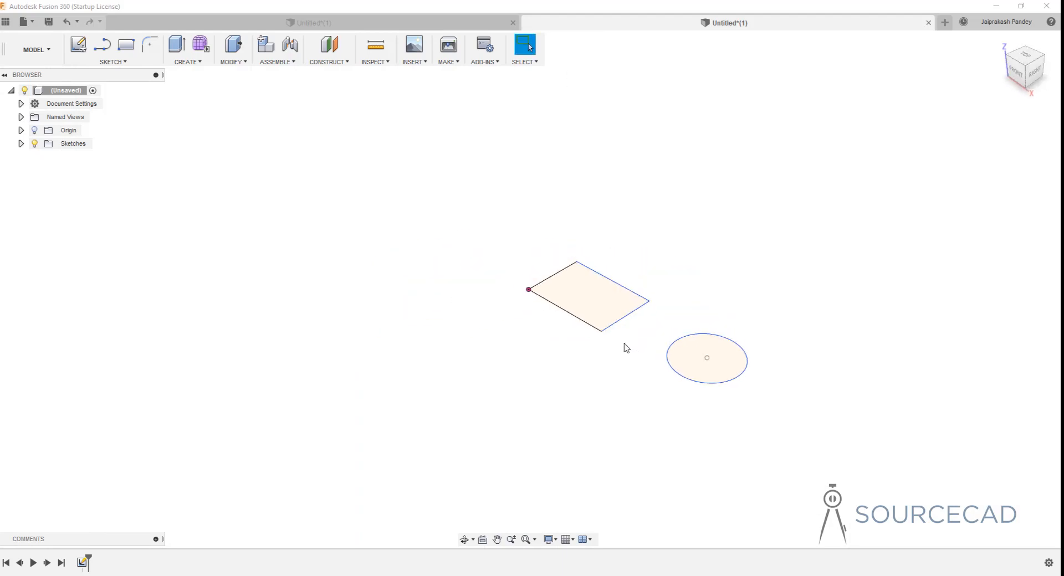
Extrude the rectangle profile upward about 29 mm as a new body, one side from the profile plane.
{"action": "middle_click_drag", "start_coordinate": [626, 349], "coordinate": [485, 341]}
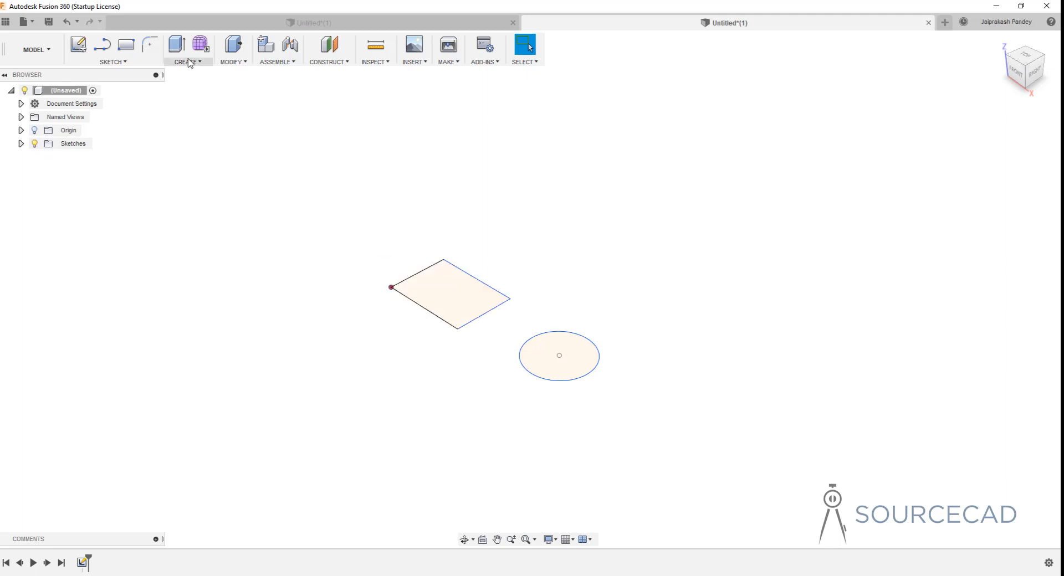
{"action": "left_click", "coordinate": [177, 46]}
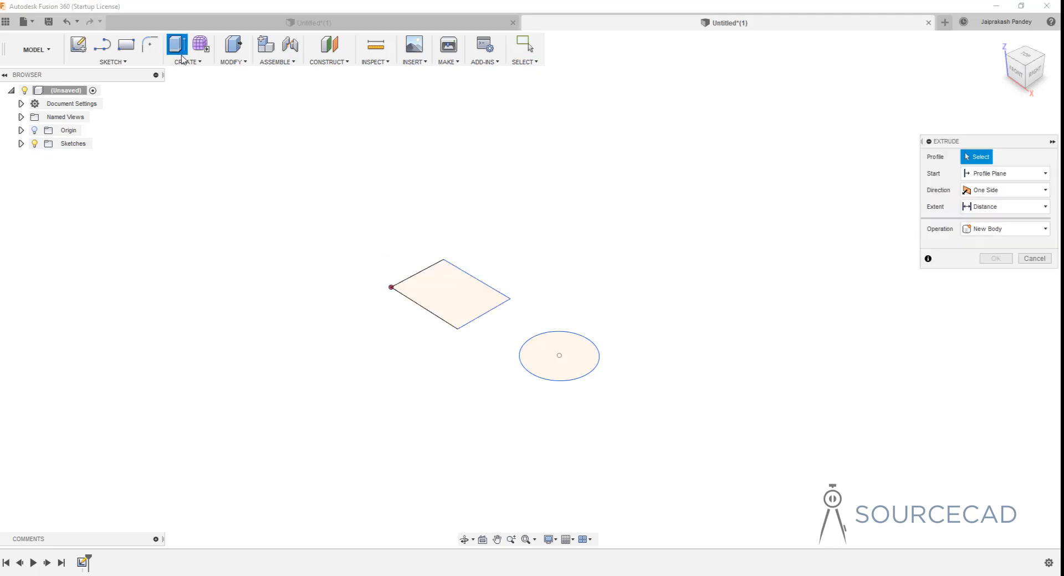
{"action": "left_click", "coordinate": [185, 63]}
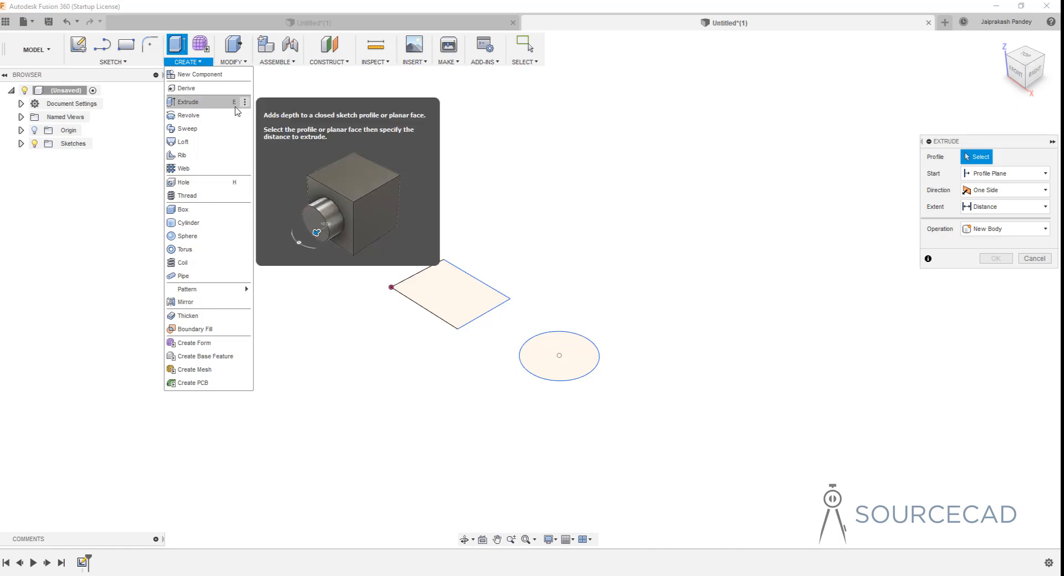
{"action": "left_click", "coordinate": [188, 102]}
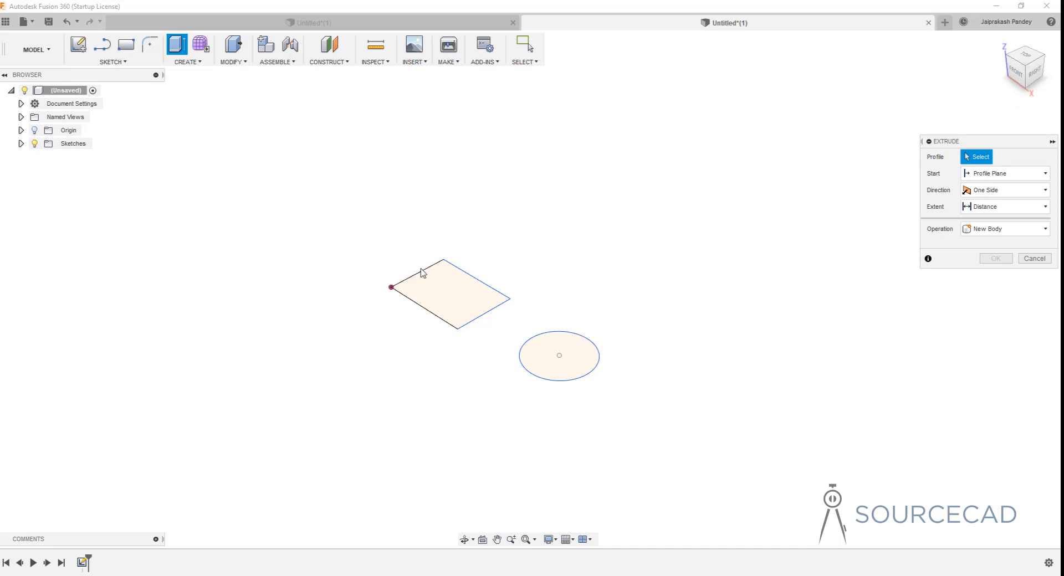
{"action": "left_click", "coordinate": [444, 290]}
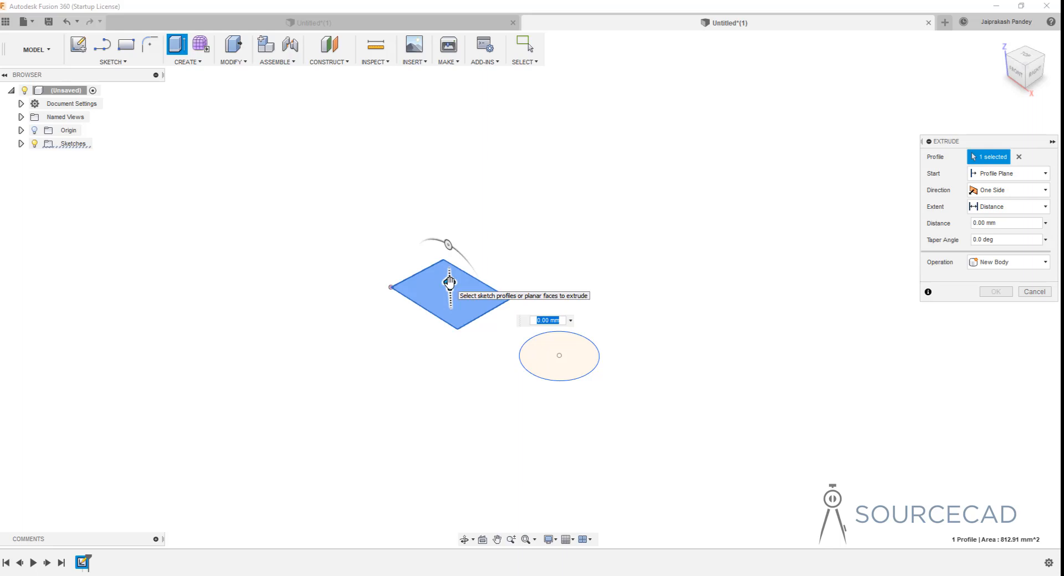
{"action": "left_click_drag", "start_coordinate": [450, 282], "coordinate": [447, 215]}
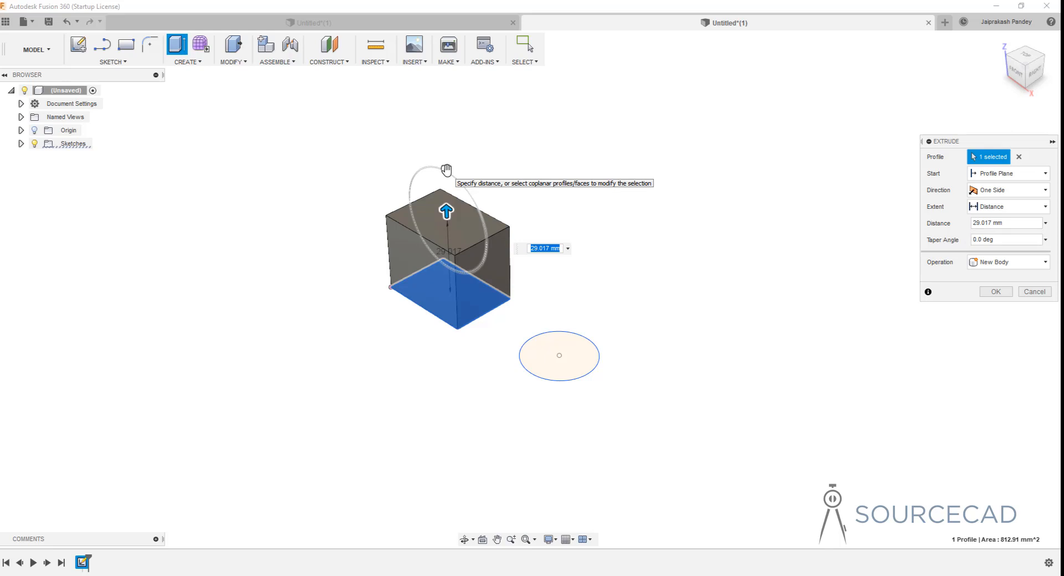
Try taper angles of -15 and 10 degrees on the box extrusion, and return the taper to 0 degrees.
{"action": "mouse_move", "coordinate": [446, 170]}
{"action": "left_mouse_down"}
{"action": "mouse_move", "coordinate": [455, 178]}
{"action": "mouse_move", "coordinate": [435, 168]}
{"action": "mouse_move", "coordinate": [456, 178]}
{"action": "left_mouse_up"}
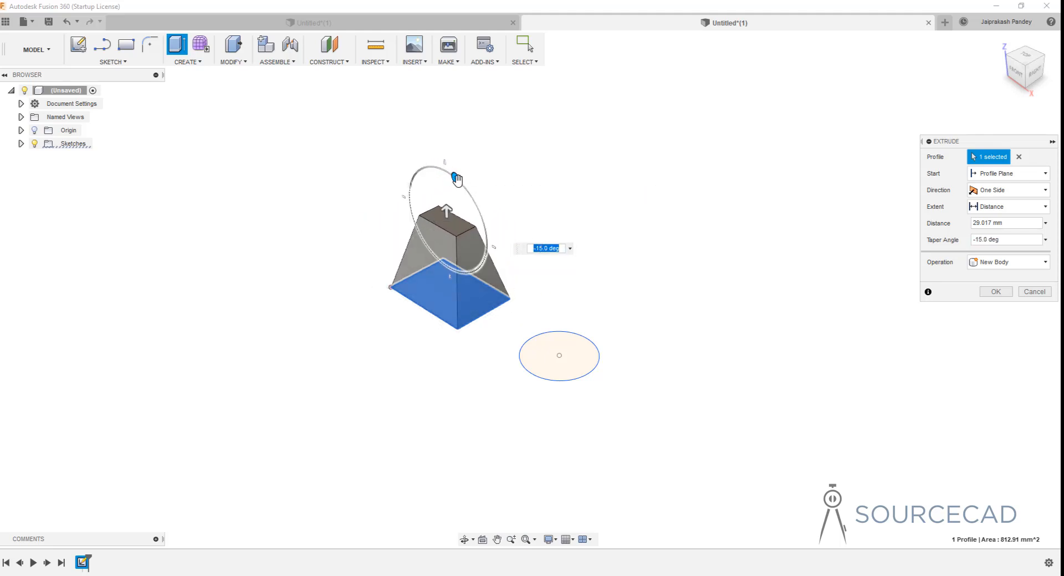
{"action": "type", "text": "10"}
{"action": "key", "text": "Return"}
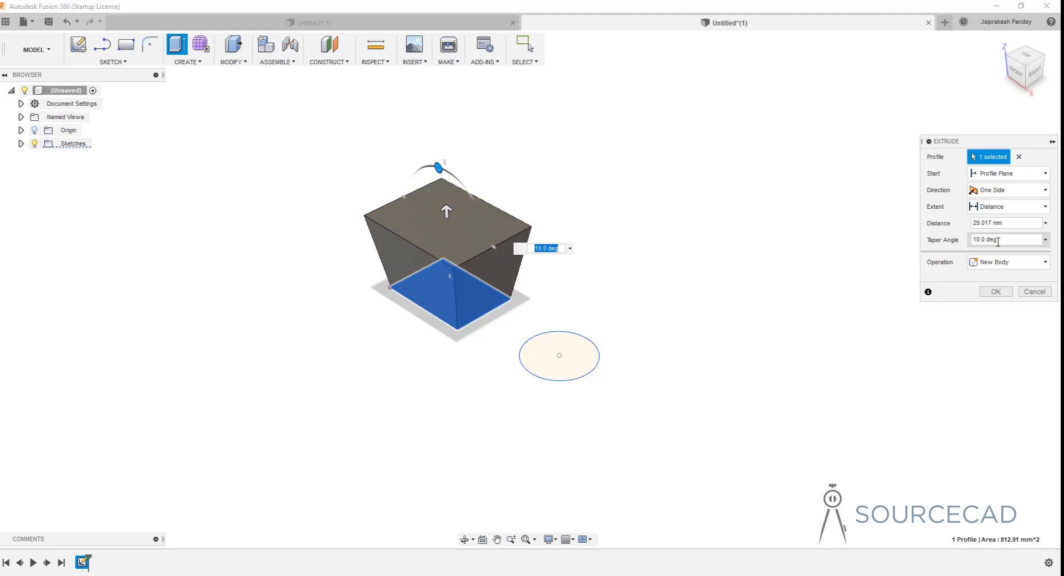
{"action": "left_click_drag", "start_coordinate": [435, 166], "coordinate": [441, 171]}
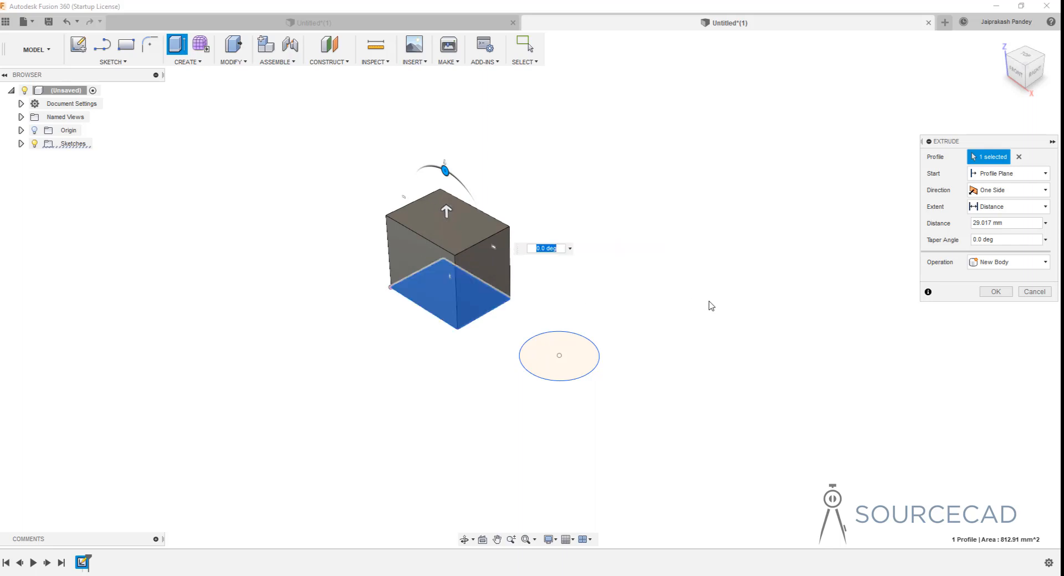
Accept the box extrusion and make Sketch1 visible again so the circle profile can be used.
{"action": "left_click", "coordinate": [997, 293]}
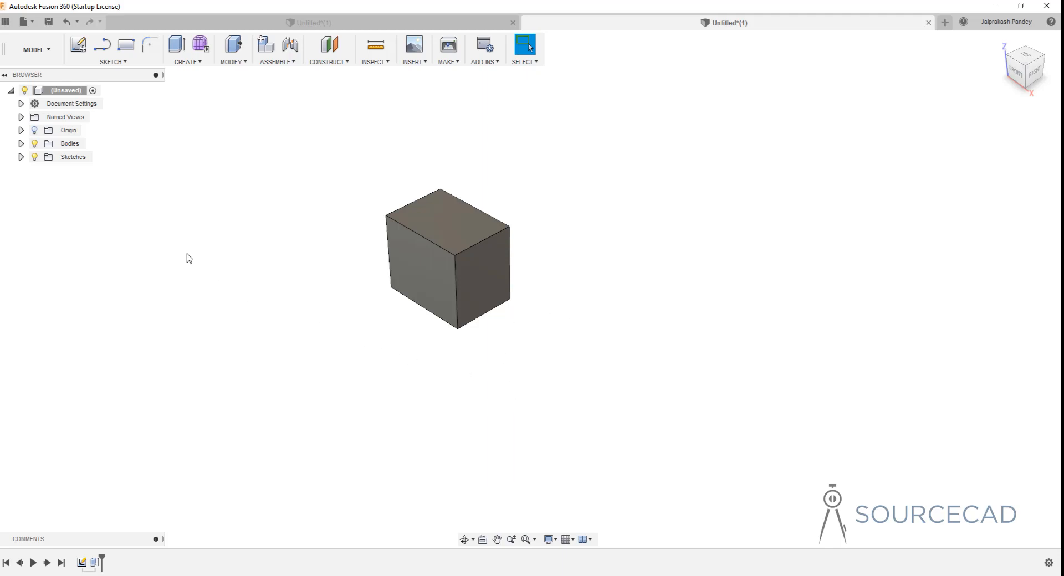
{"action": "left_click", "coordinate": [73, 157]}
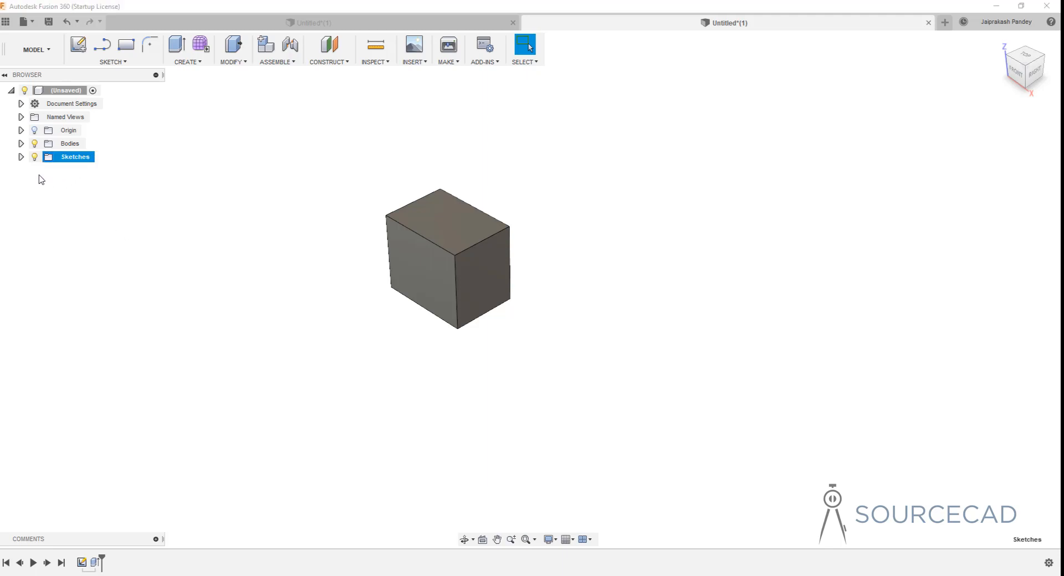
{"action": "left_click", "coordinate": [21, 158]}
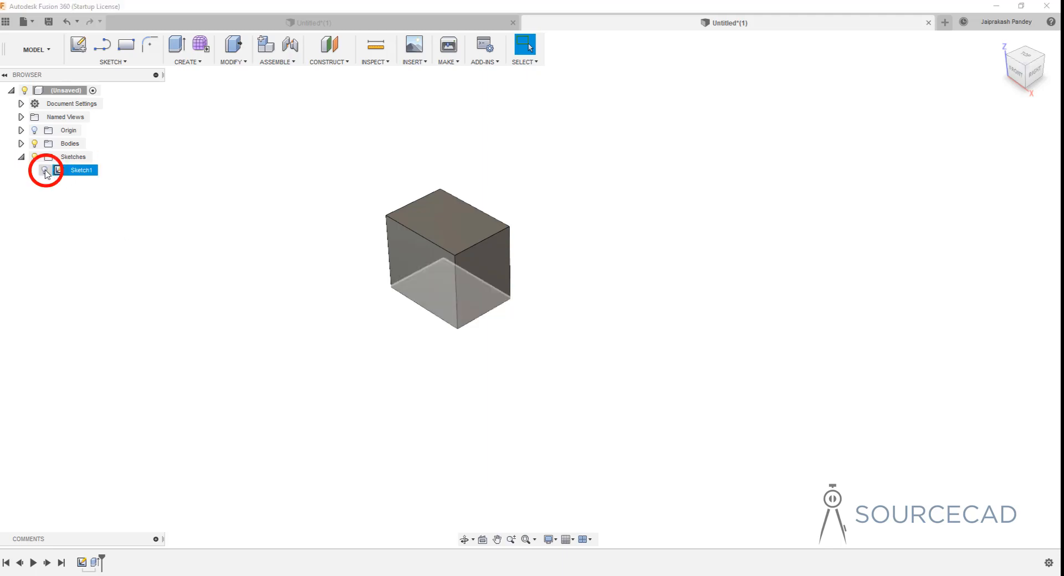
{"action": "left_click", "coordinate": [44, 170]}
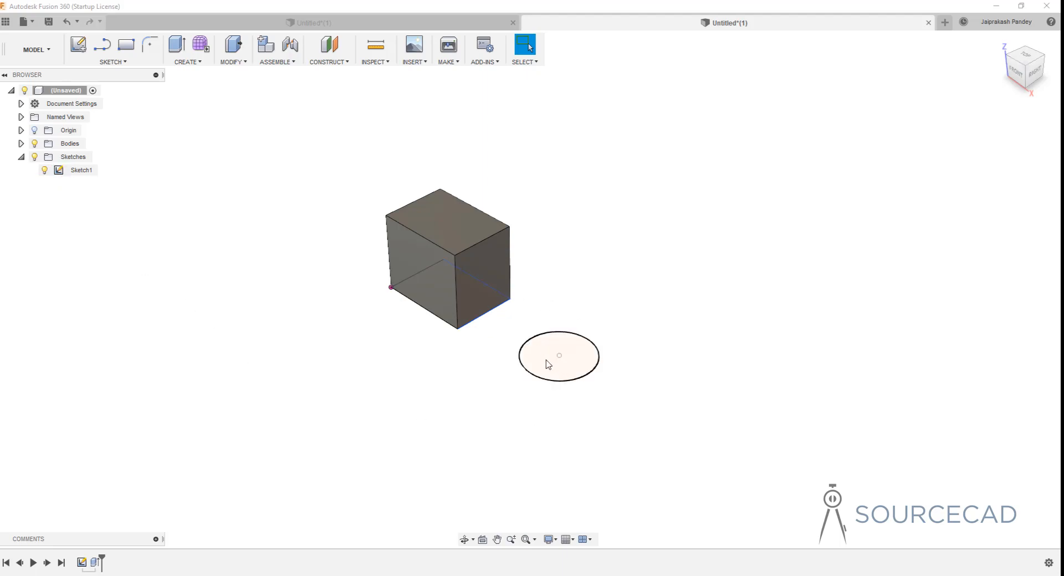
Extrude the circle profile upward about 60 mm as a new body.
{"action": "left_click", "coordinate": [177, 49]}
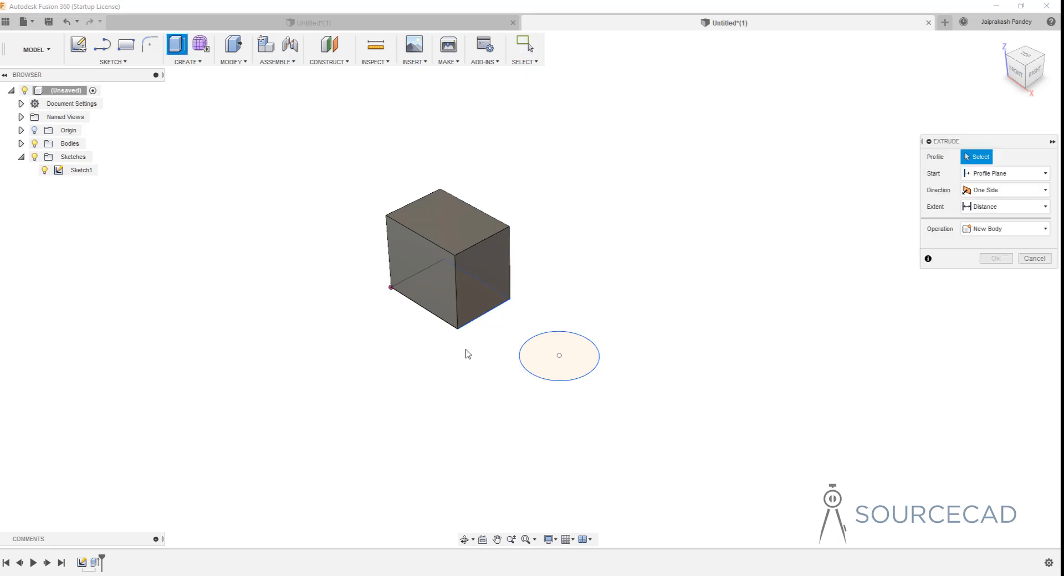
{"action": "left_click", "coordinate": [537, 359]}
{"action": "left_click_drag", "start_coordinate": [560, 357], "coordinate": [561, 183]}
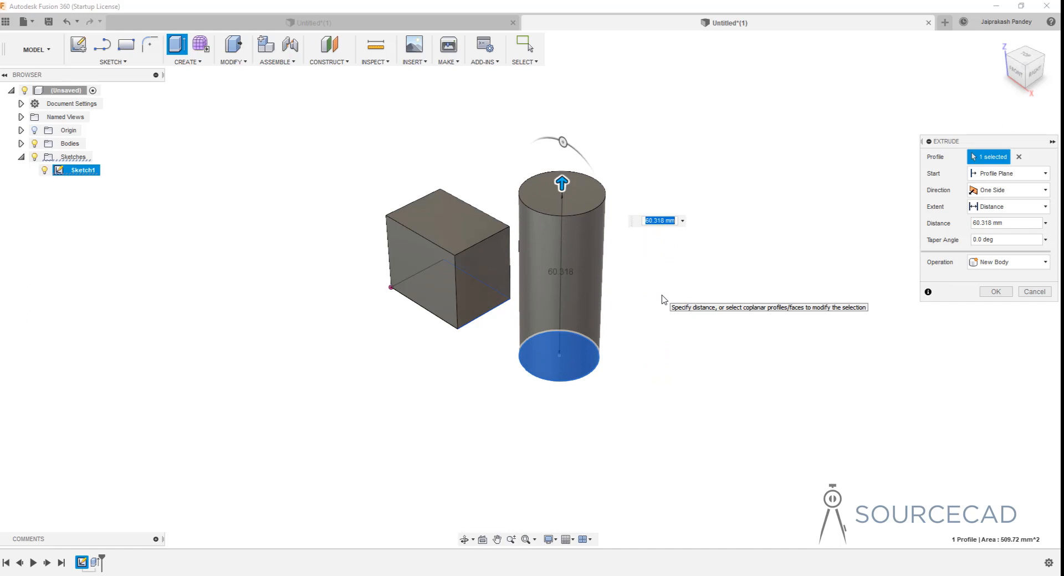
Start the cylinder extrusion from an offset plane with a 10 mm offset and inspect the gap above the sketch.
{"action": "left_click", "coordinate": [993, 174]}
{"action": "left_click", "coordinate": [995, 201]}
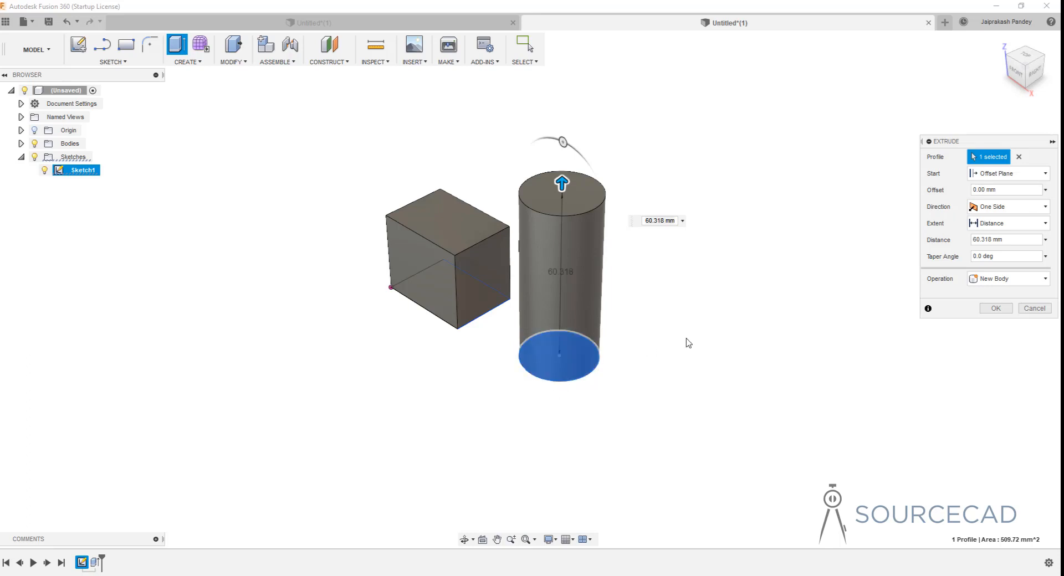
{"action": "double_click", "coordinate": [985, 190]}
{"action": "type", "text": "10"}
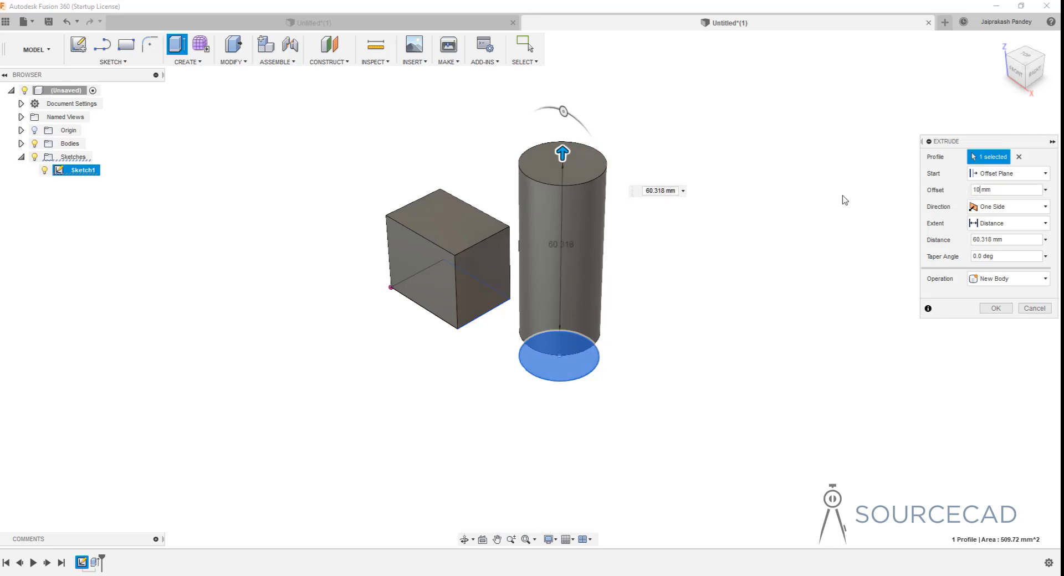
{"action": "middle_click_drag", "start_coordinate": [528, 370], "coordinate": [556, 337], "text": "shift"}
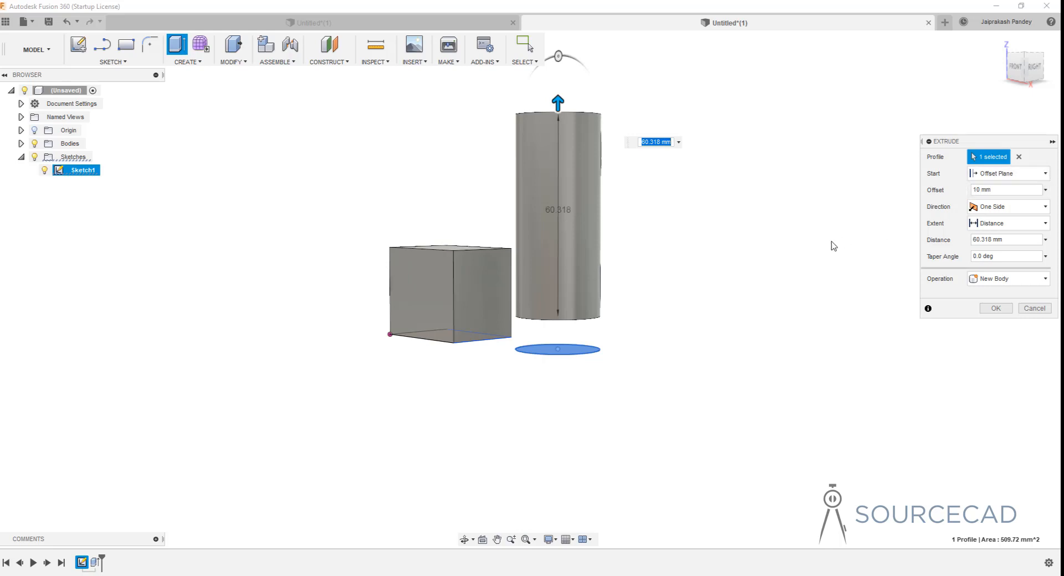
{"action": "middle_click_drag", "start_coordinate": [505, 286], "coordinate": [488, 246], "text": "shift"}
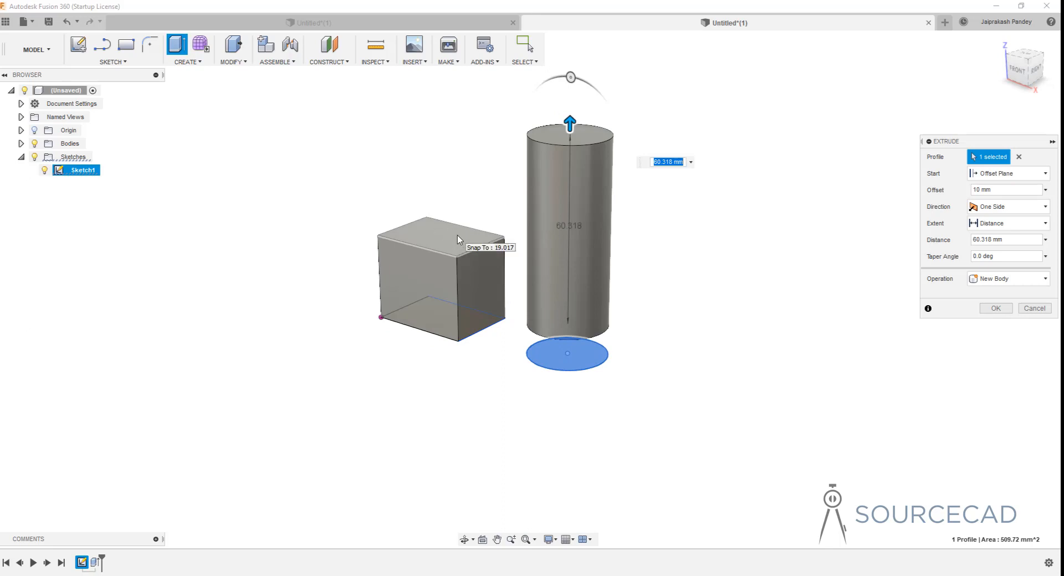
Change the cylinder extrusion's start to From Object, using the box's top face, and check the starting height.
{"action": "left_click", "coordinate": [996, 174]}
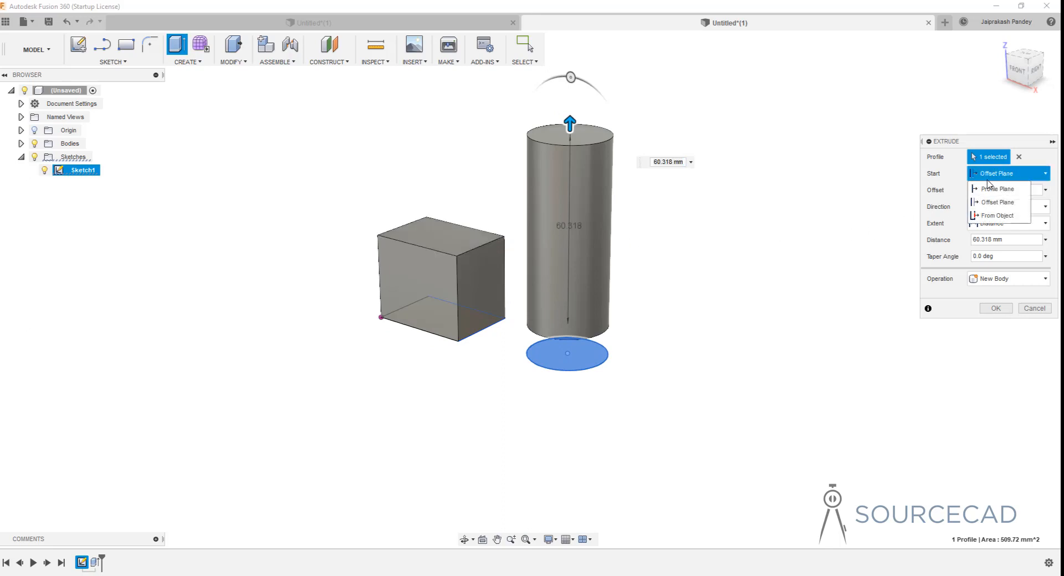
{"action": "left_click", "coordinate": [998, 215]}
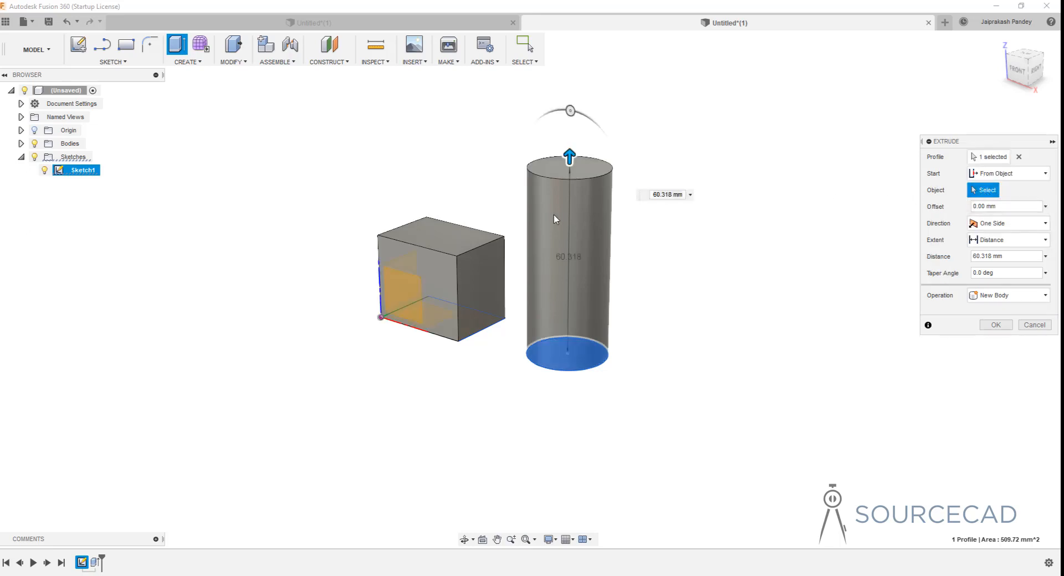
{"action": "left_click", "coordinate": [473, 242]}
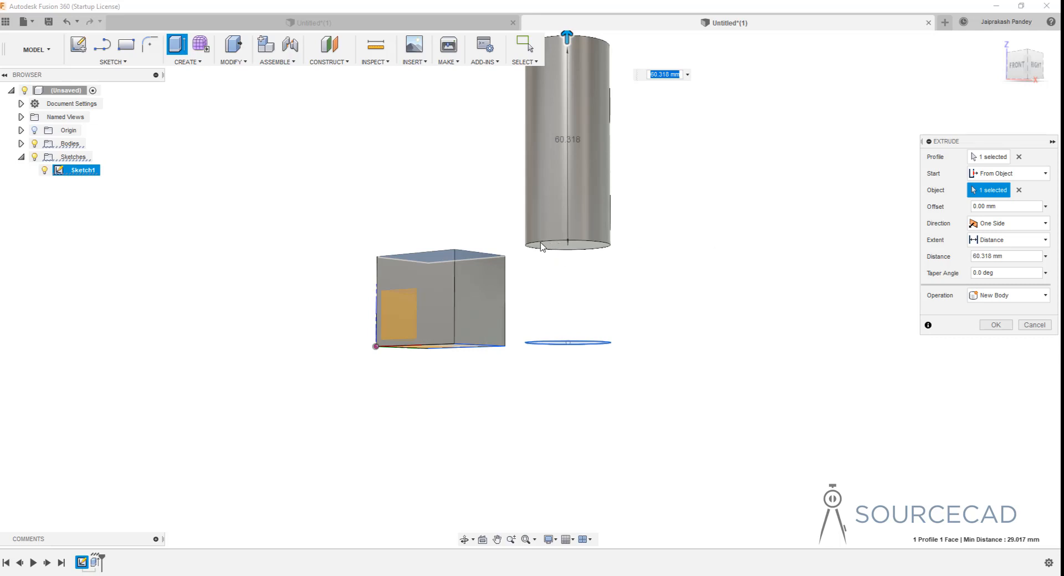
{"action": "middle_click_drag", "start_coordinate": [553, 245], "coordinate": [556, 276], "text": "shift"}
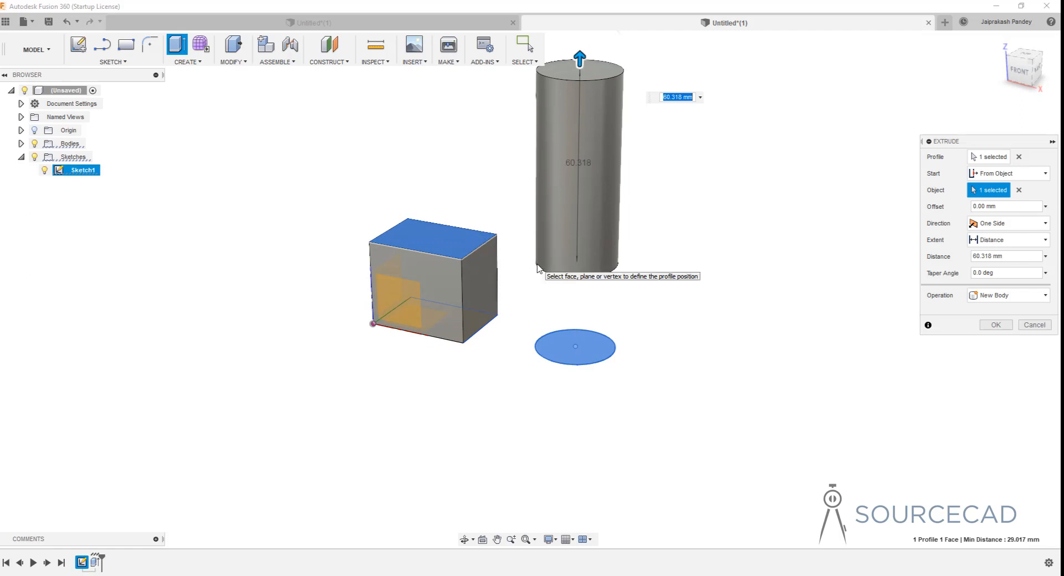
Set the cylinder's start offset from the box's top face to 5 mm and inspect it from the front.
{"action": "left_click", "coordinate": [986, 207]}
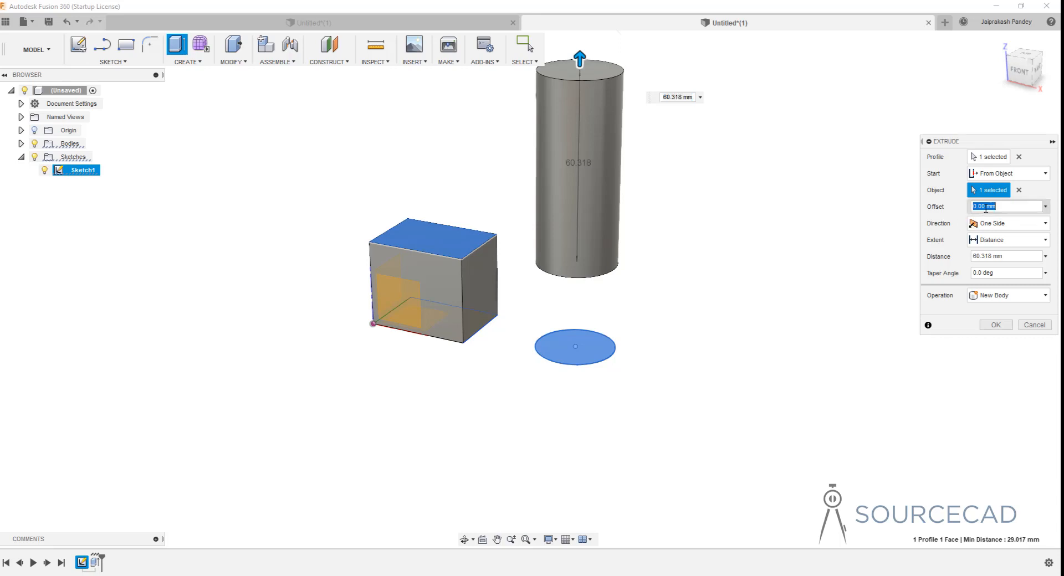
{"action": "double_click", "coordinate": [986, 207]}
{"action": "type", "text": "5"}
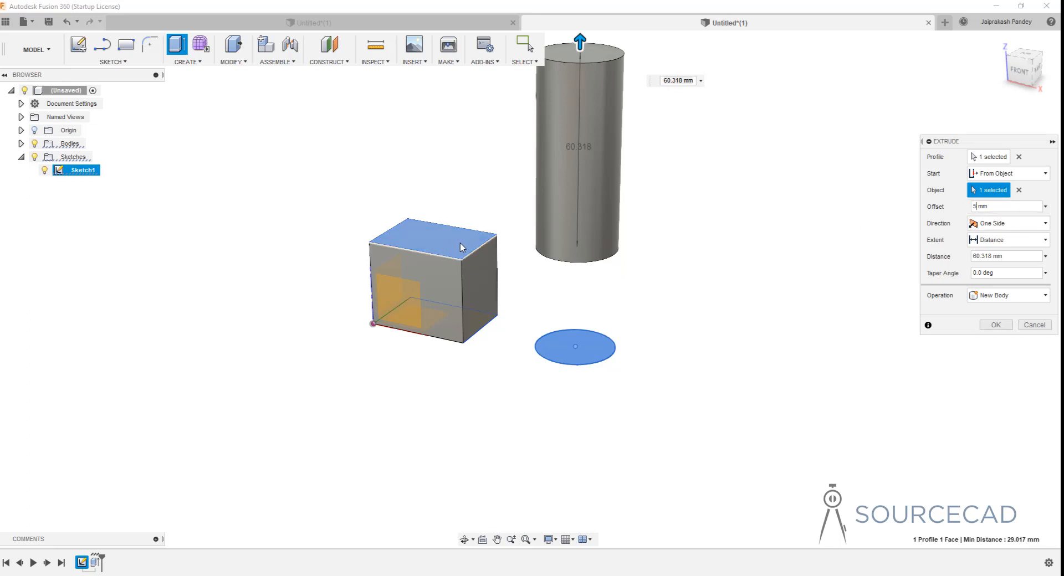
{"action": "middle_click_drag", "start_coordinate": [461, 244], "coordinate": [475, 223], "text": "shift"}
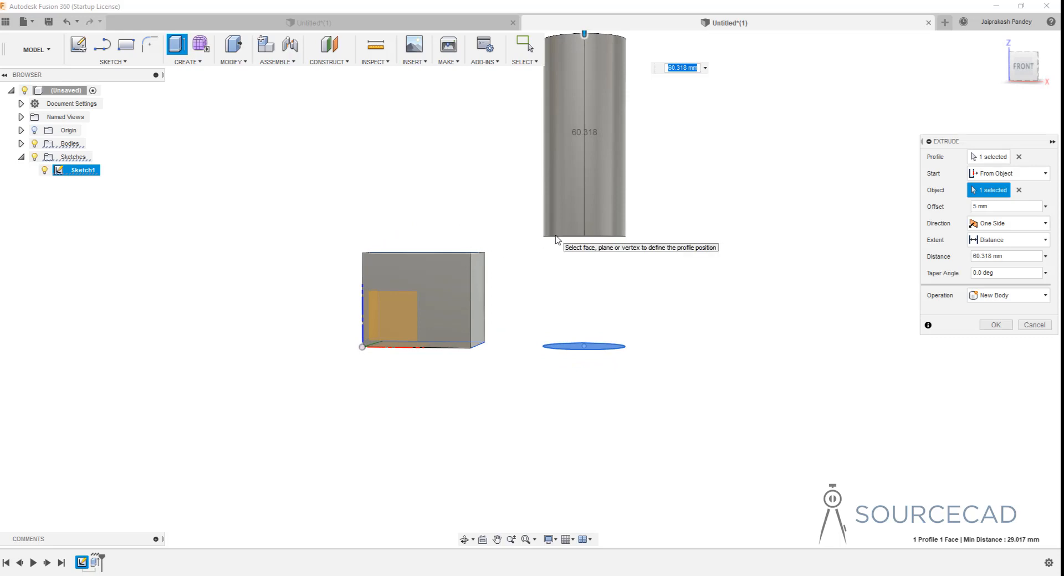
{"action": "middle_click_drag", "start_coordinate": [557, 239], "coordinate": [531, 302], "text": "shift"}
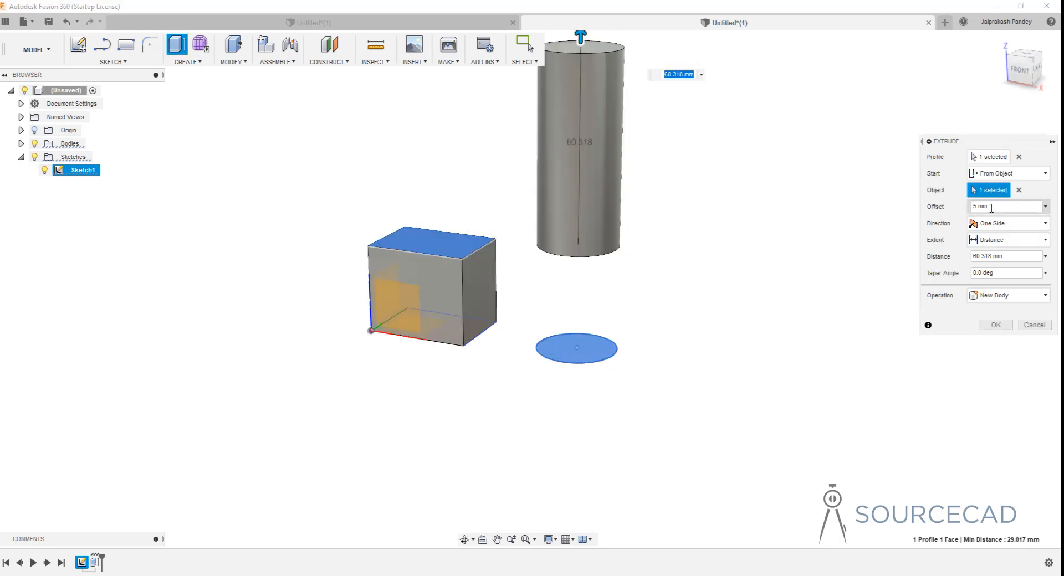
Set the cylinder's start offset from the box's top face to 0 and finish the extrusion.
{"action": "mouse_move", "coordinate": [992, 208]}
{"action": "left_mouse_down"}
{"action": "mouse_move", "coordinate": [934, 208]}
{"action": "mouse_move", "coordinate": [971, 207]}
{"action": "left_mouse_up"}
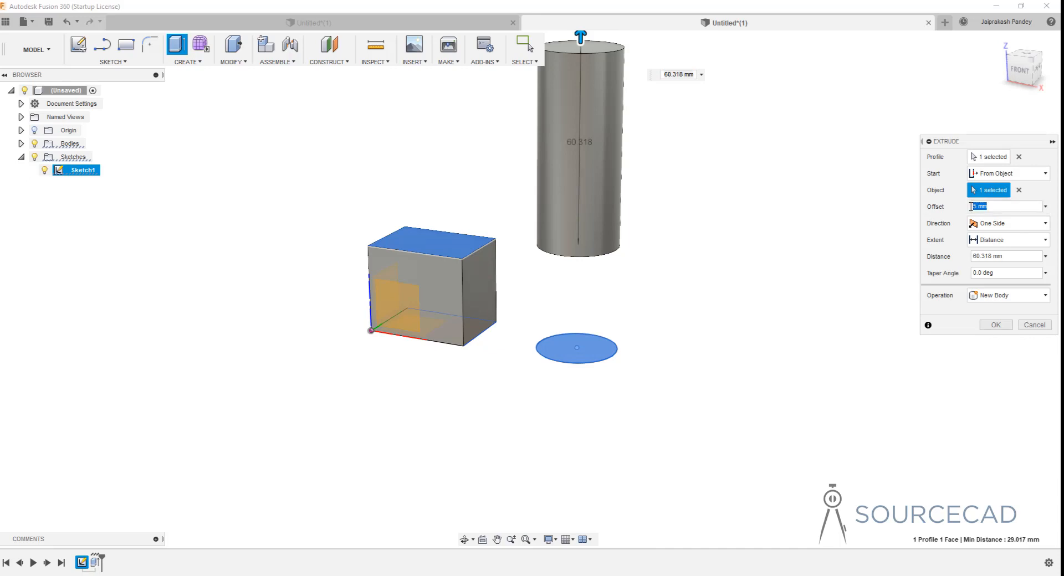
{"action": "type", "text": "0"}
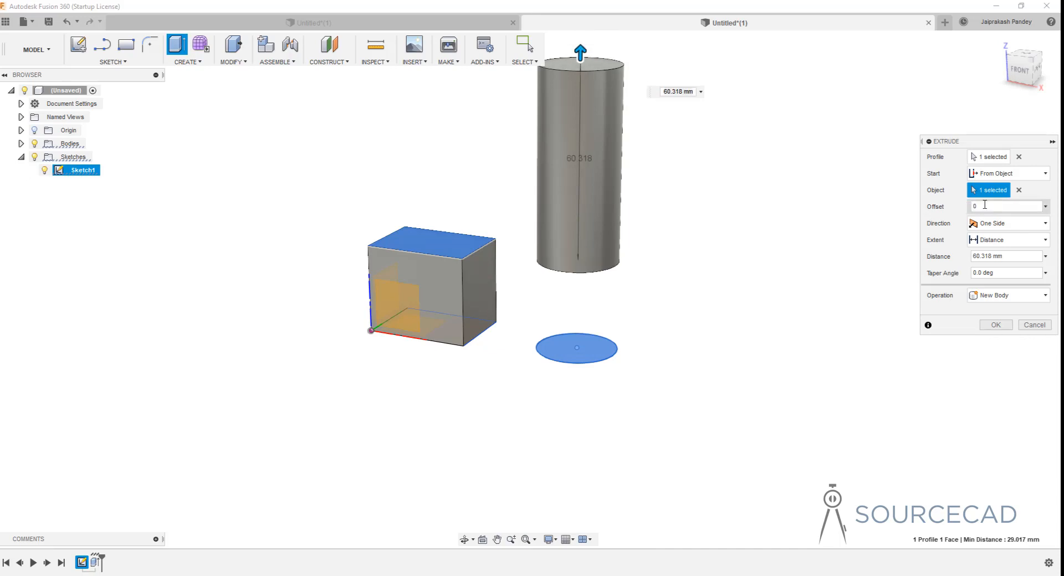
{"action": "left_click", "coordinate": [996, 326]}
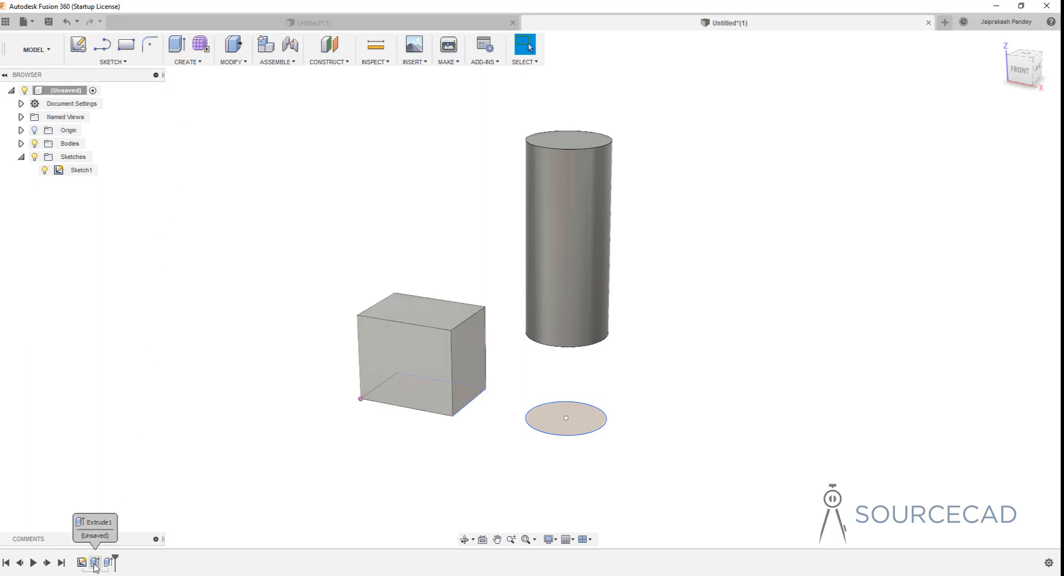
Check which history feature belongs to the box and which to the cylinder, and delete the cylinder's extrusion.
{"action": "left_click", "coordinate": [95, 563]}
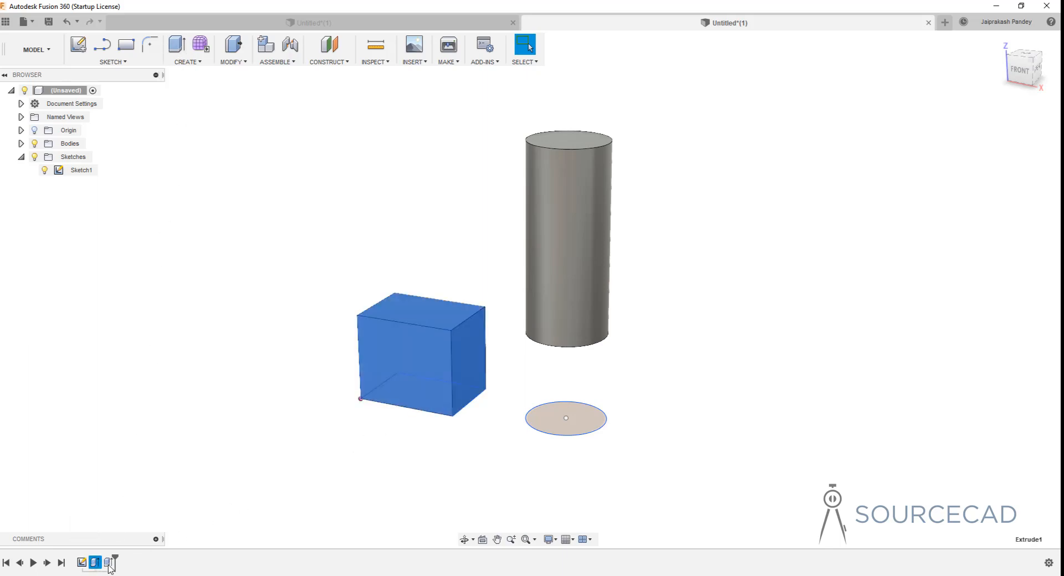
{"action": "left_click", "coordinate": [109, 563]}
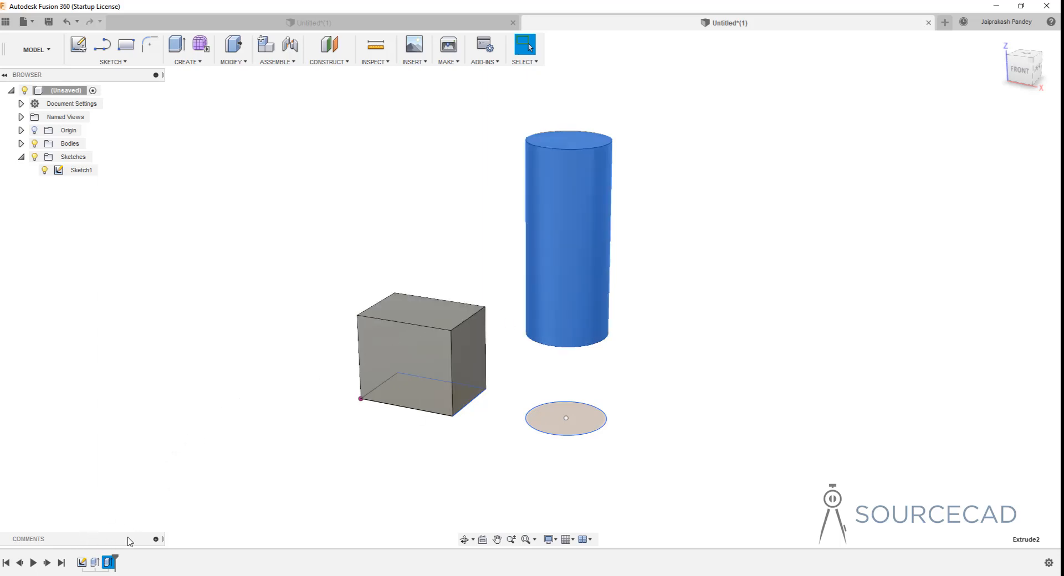
{"action": "right_click", "coordinate": [109, 563]}
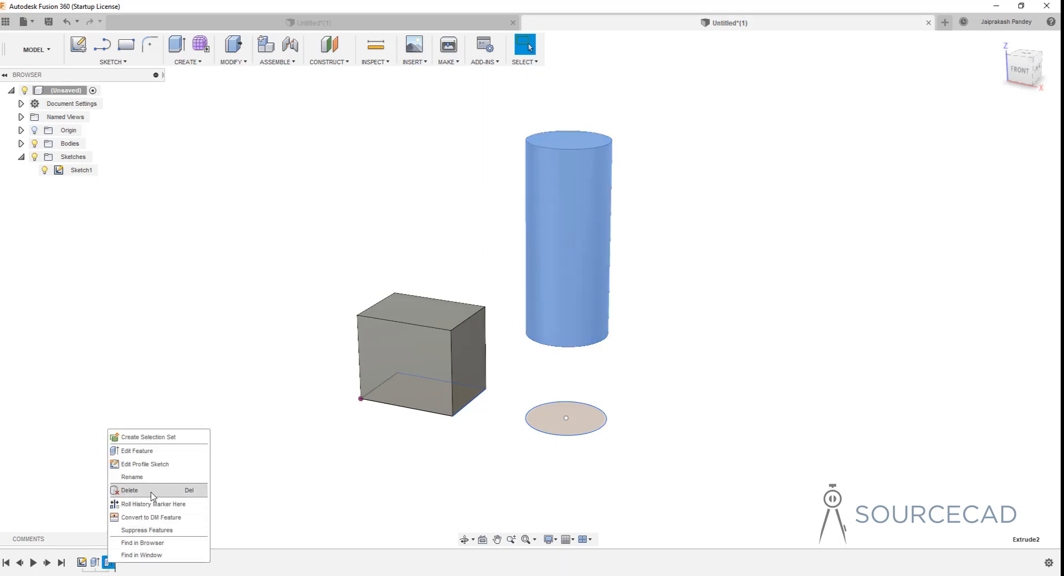
{"action": "left_click", "coordinate": [133, 490]}
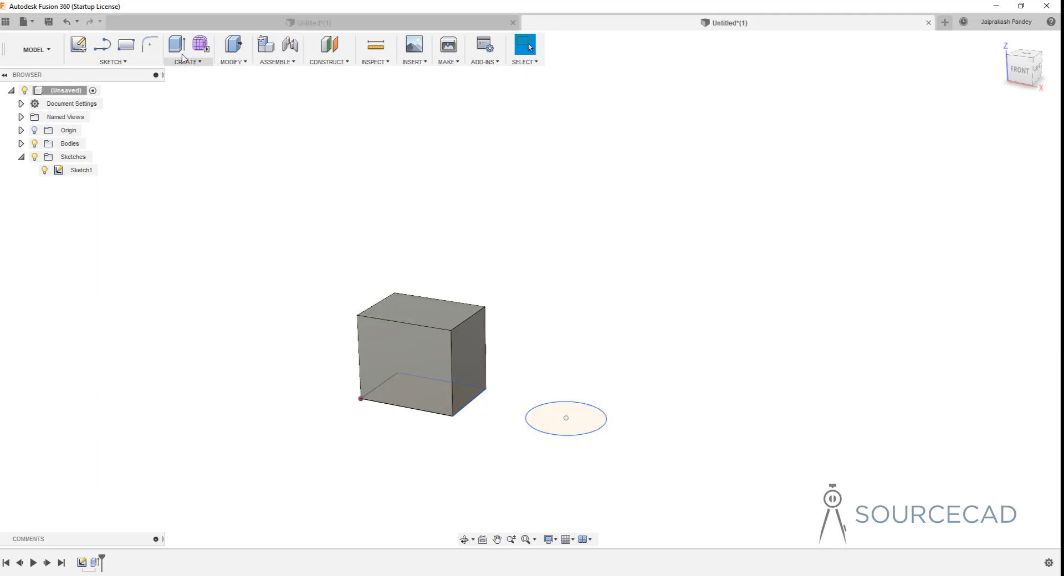
Extrude the circle profile upward on one side by about 38 mm.
{"action": "left_click", "coordinate": [177, 44]}
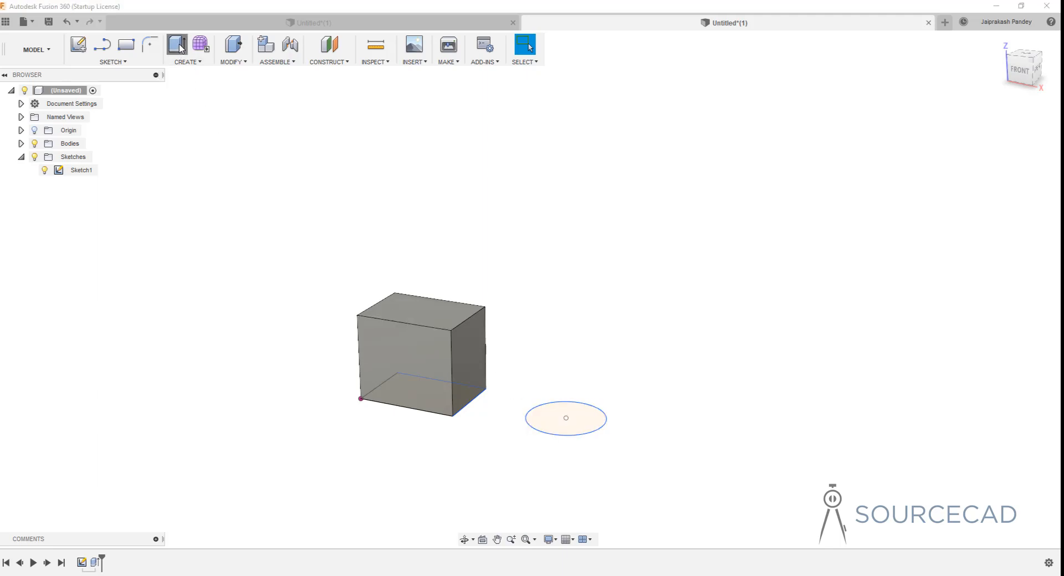
{"action": "left_click", "coordinate": [552, 423]}
{"action": "middle_click_drag", "start_coordinate": [491, 419], "coordinate": [489, 387], "text": "shift"}
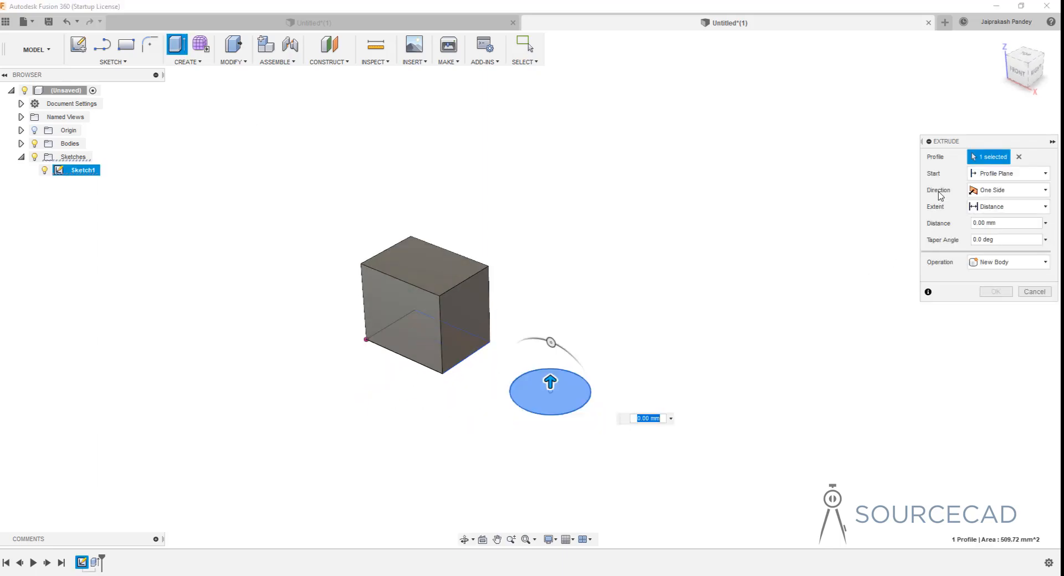
{"action": "left_click", "coordinate": [1017, 193]}
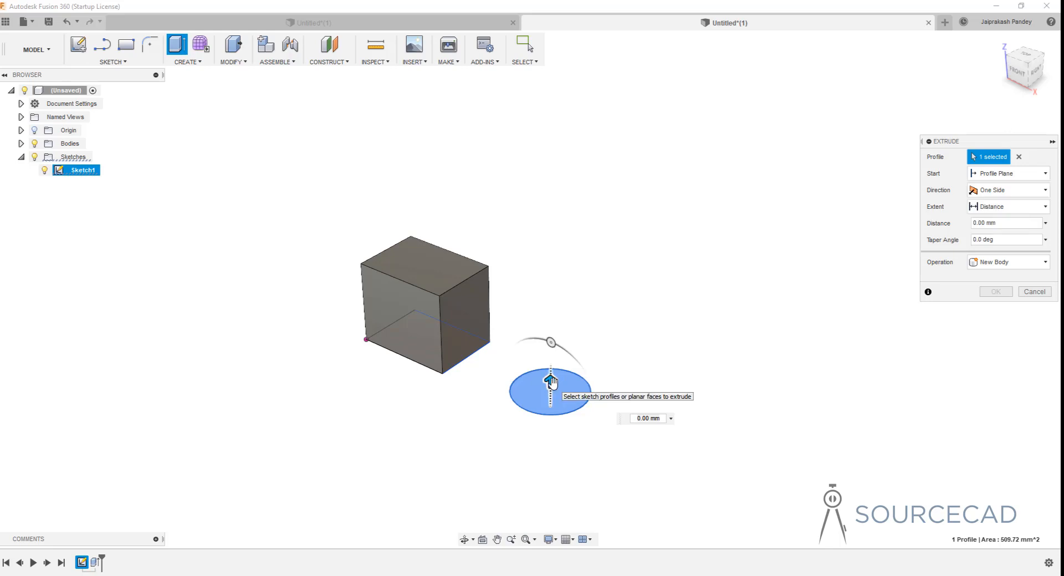
{"action": "left_click_drag", "start_coordinate": [551, 381], "coordinate": [559, 279]}
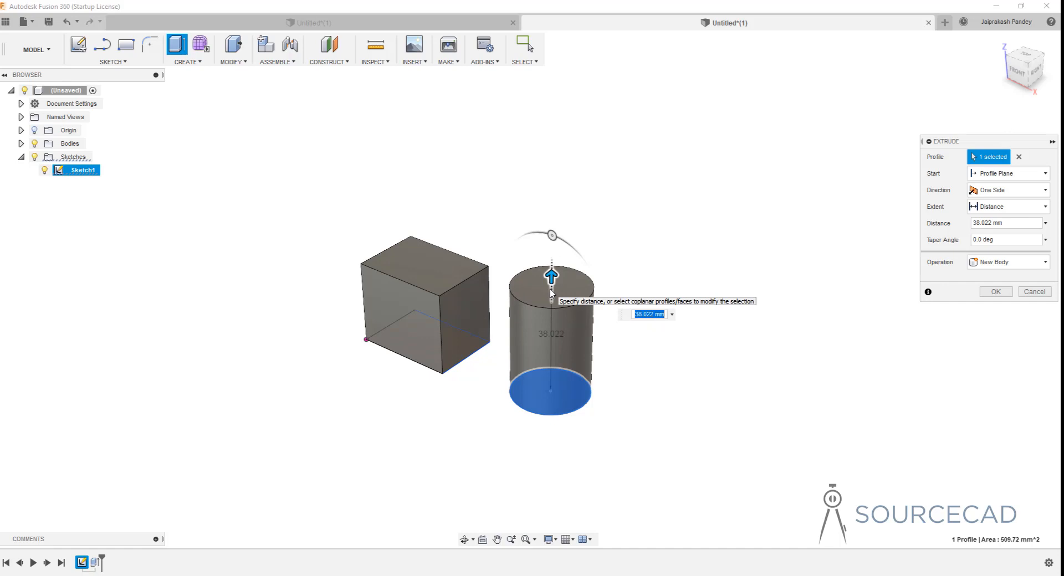
Switch the extrusion direction to Two Sides, with about 46 mm upward and about 19 mm downward.
{"action": "left_click", "coordinate": [1009, 190]}
{"action": "left_click", "coordinate": [998, 224]}
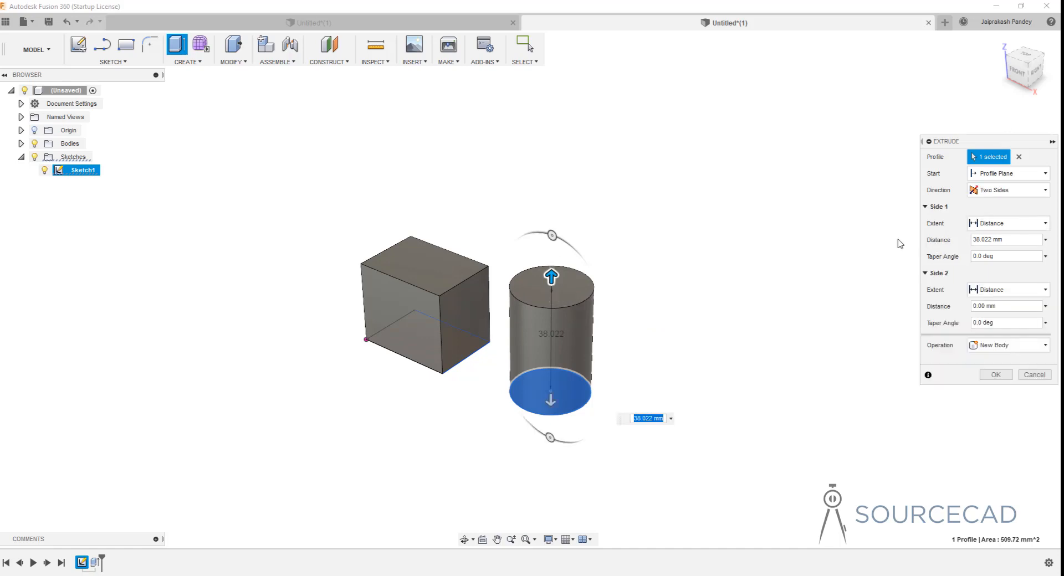
{"action": "left_click_drag", "start_coordinate": [552, 278], "coordinate": [552, 254]}
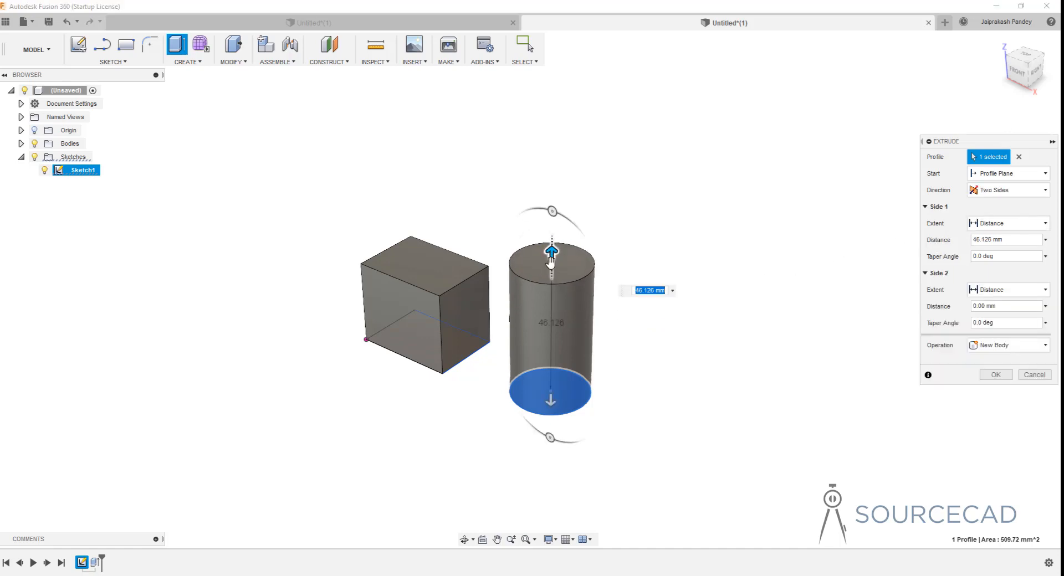
{"action": "left_click_drag", "start_coordinate": [551, 401], "coordinate": [551, 449]}
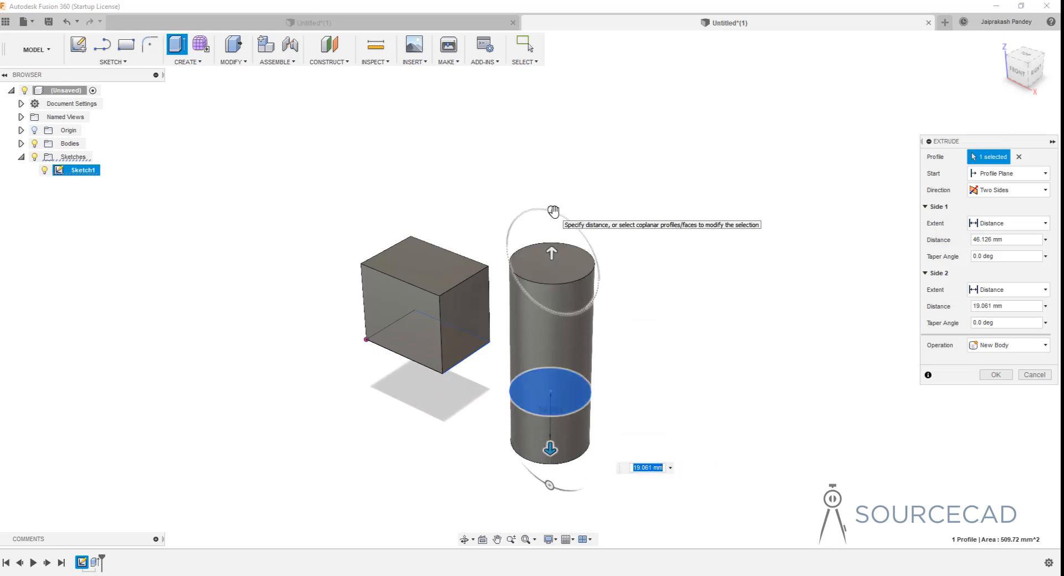
Taper the upper side of the extrusion by about -7.5 degrees and the lower side by about 40.2 degrees.
{"action": "left_click_drag", "start_coordinate": [553, 212], "coordinate": [558, 216]}
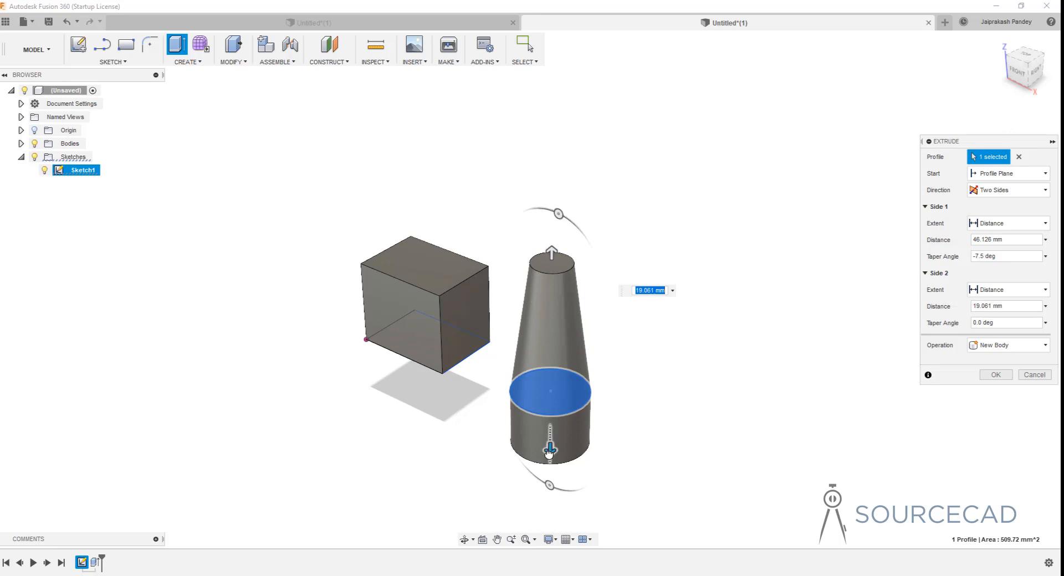
{"action": "left_click_drag", "start_coordinate": [549, 484], "coordinate": [571, 481]}
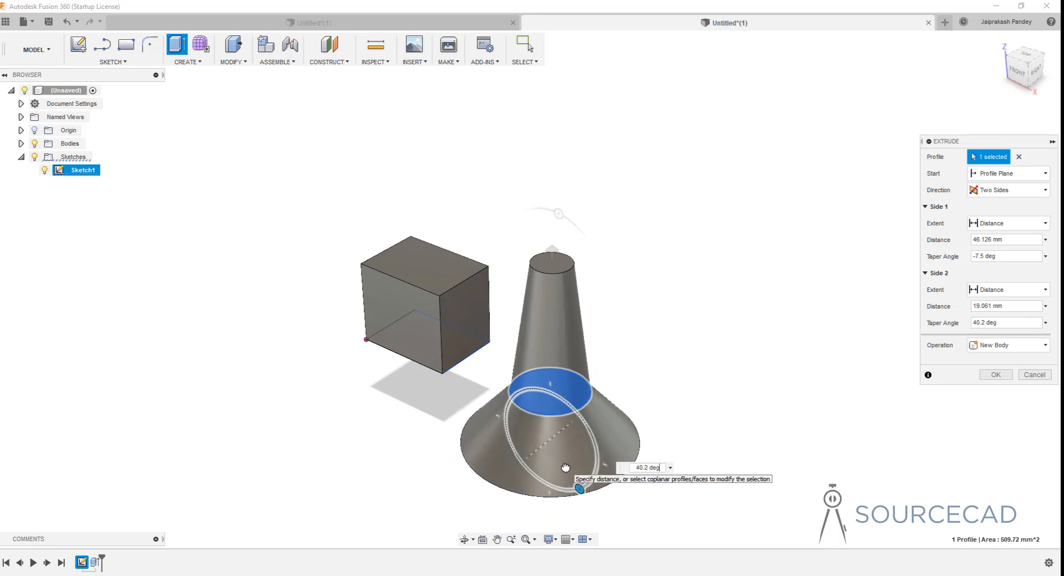
{"action": "middle_click_drag", "start_coordinate": [498, 453], "coordinate": [471, 425]}
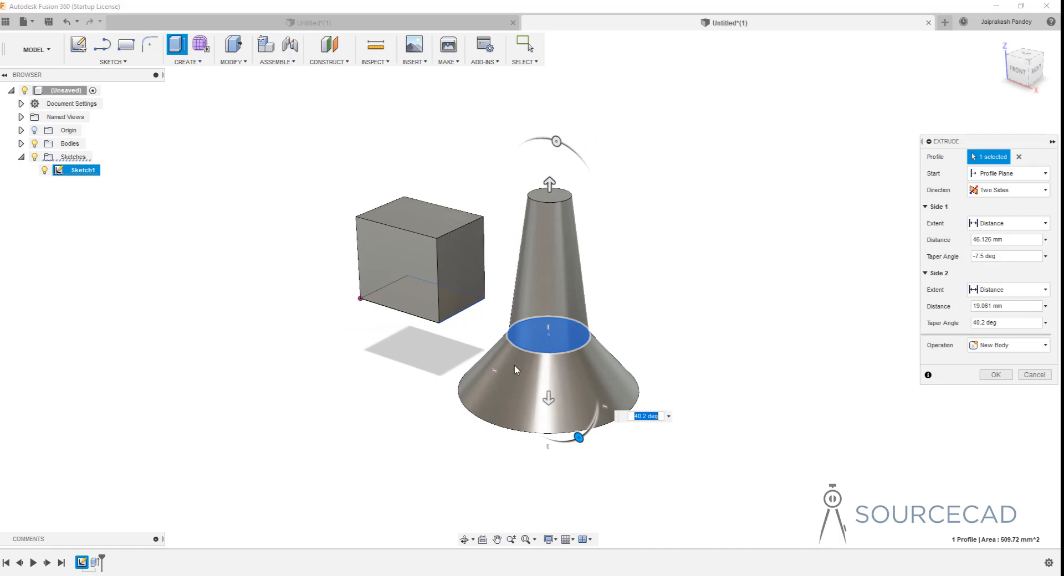
Change the extrusion direction to Symmetric and stretch it to about 50 mm on each side of the sketch.
{"action": "left_click", "coordinate": [1011, 191]}
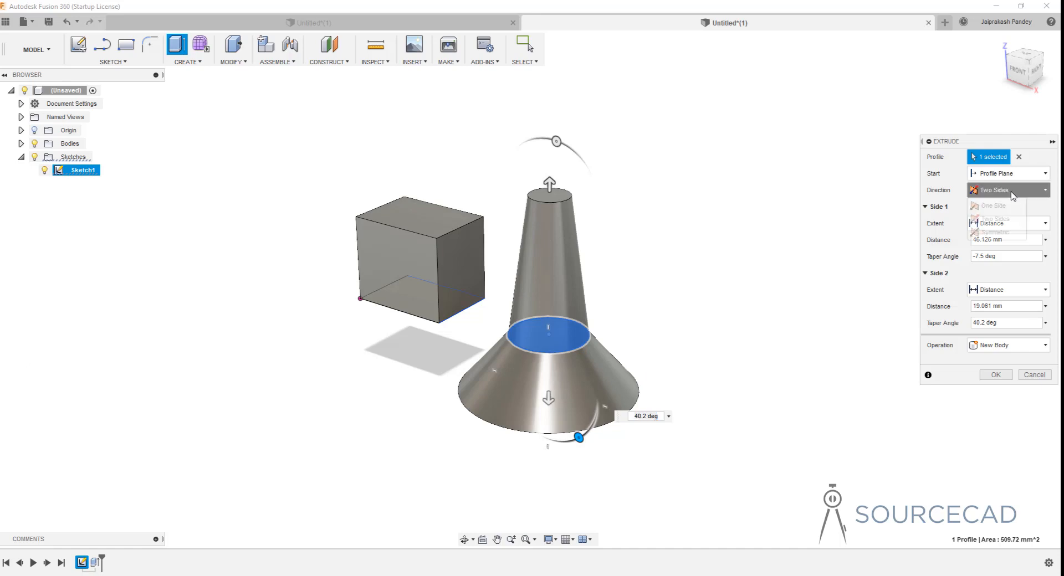
{"action": "left_click", "coordinate": [1000, 233]}
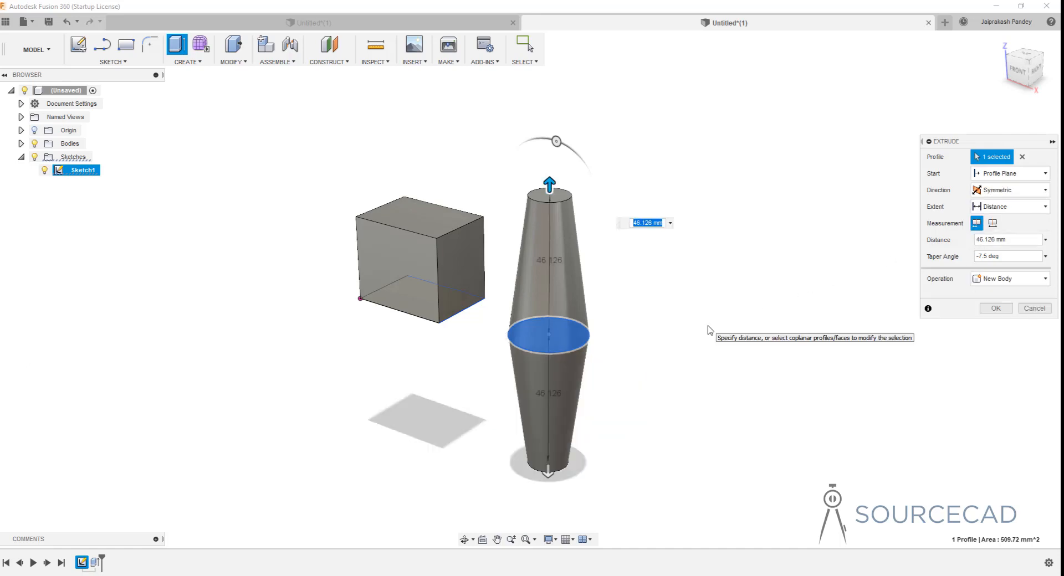
{"action": "mouse_move", "coordinate": [549, 185]}
{"action": "left_mouse_down"}
{"action": "mouse_move", "coordinate": [551, 273]}
{"action": "mouse_move", "coordinate": [552, 170]}
{"action": "left_mouse_up"}
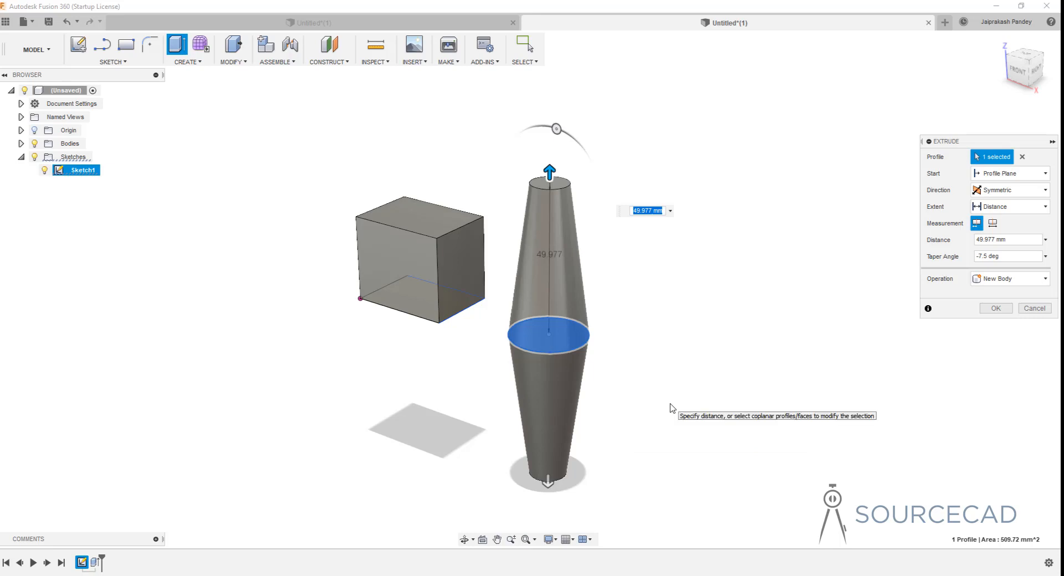
Measure the symmetric distance over the whole length, extend it to about 96 mm and finish the extrusion.
{"action": "left_click", "coordinate": [993, 224]}
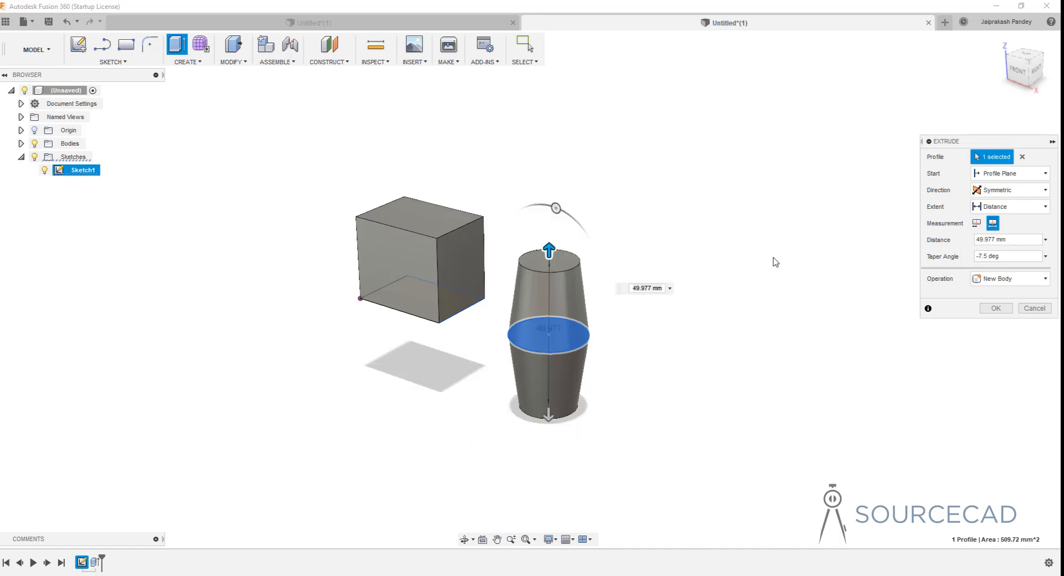
{"action": "left_click_drag", "start_coordinate": [549, 251], "coordinate": [550, 176]}
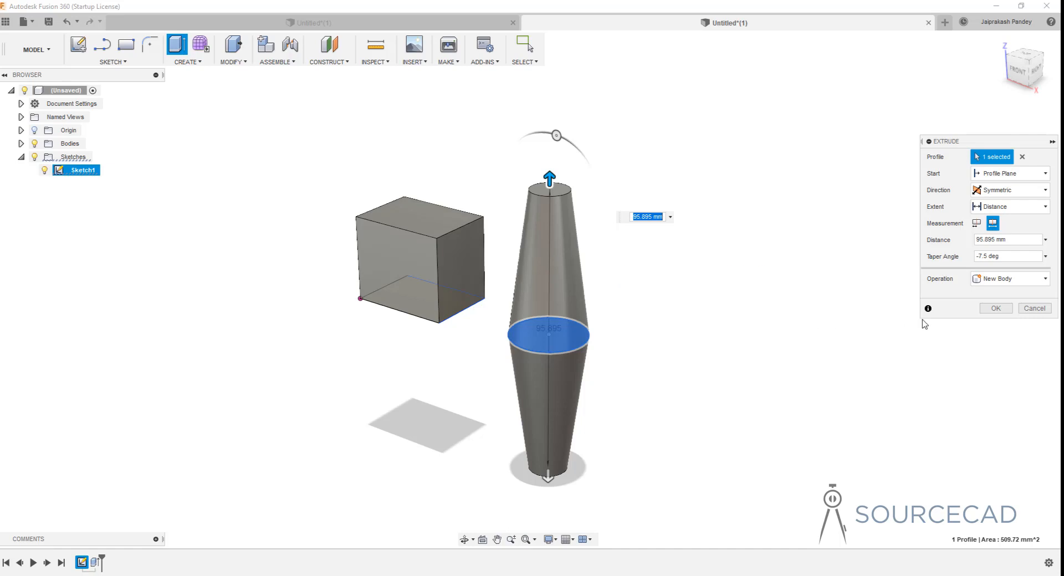
{"action": "left_click", "coordinate": [996, 309]}
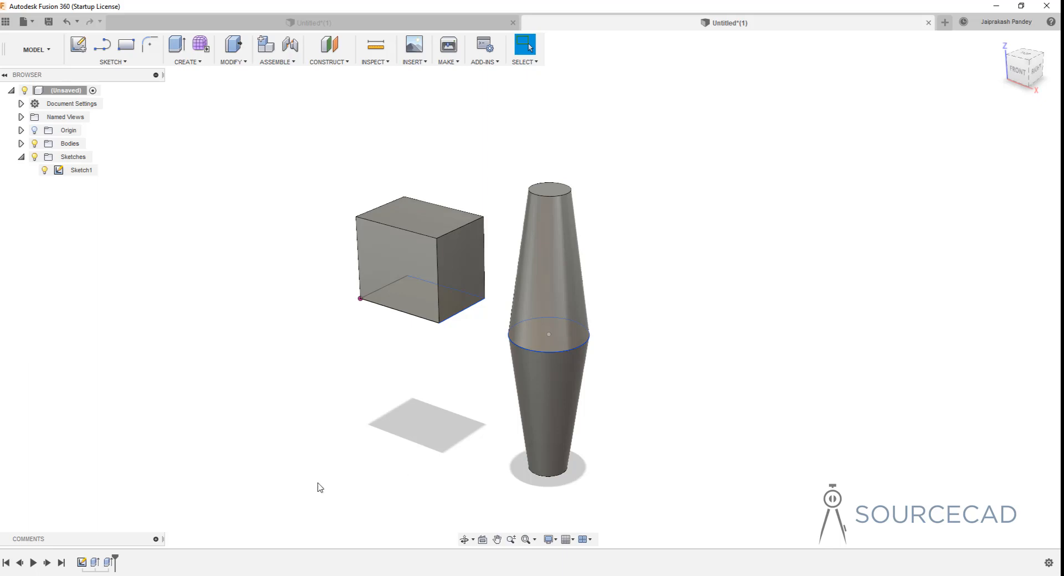
Delete the tapered symmetric extrusion of the circle.
{"action": "right_click", "coordinate": [109, 562]}
{"action": "left_click", "coordinate": [140, 490]}
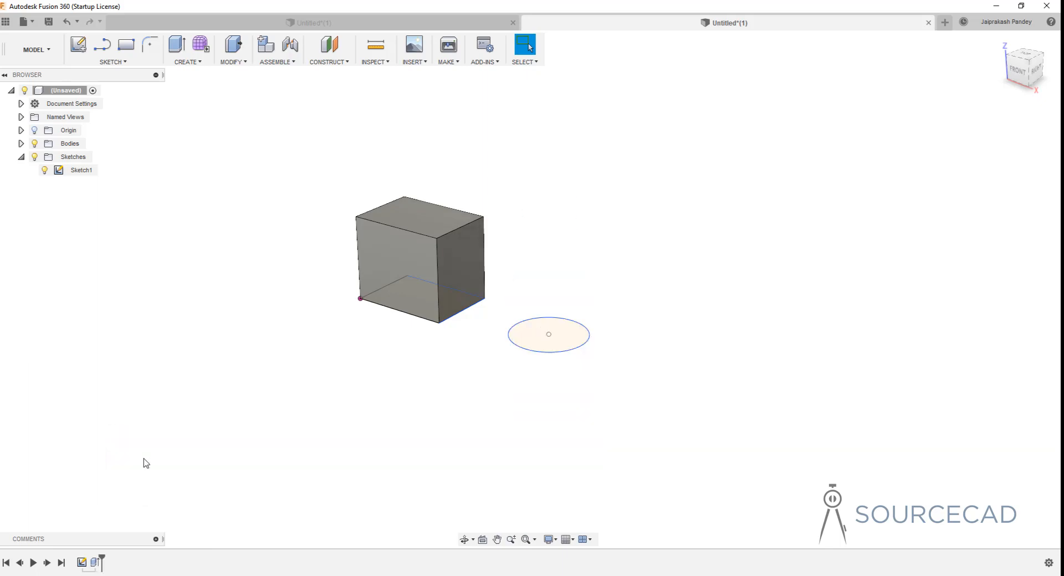
Extrude the circle profile upward again as a new body, using the Distance extent and about 23 mm.
{"action": "left_click", "coordinate": [176, 49]}
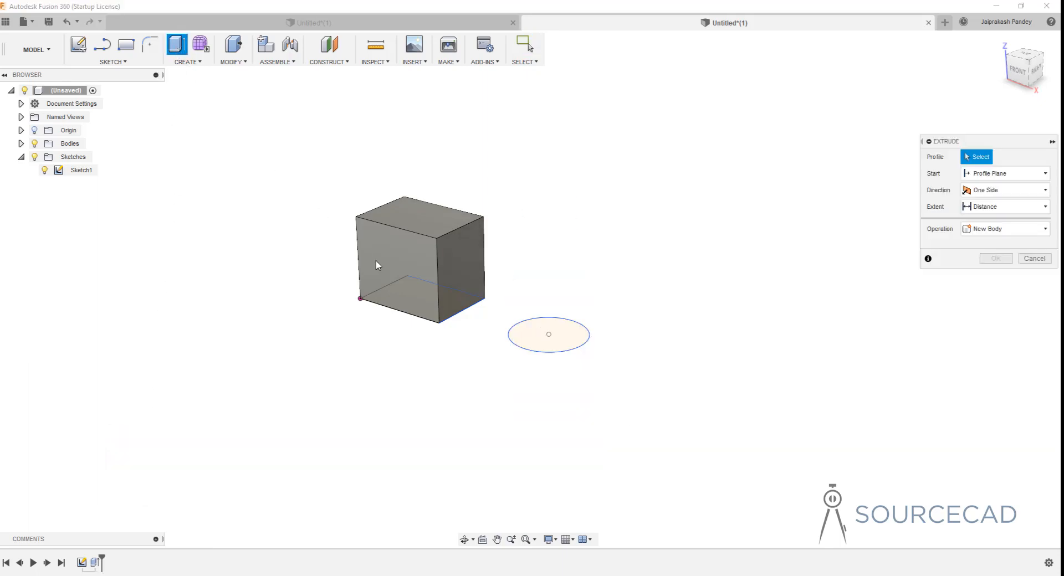
{"action": "left_click", "coordinate": [513, 340]}
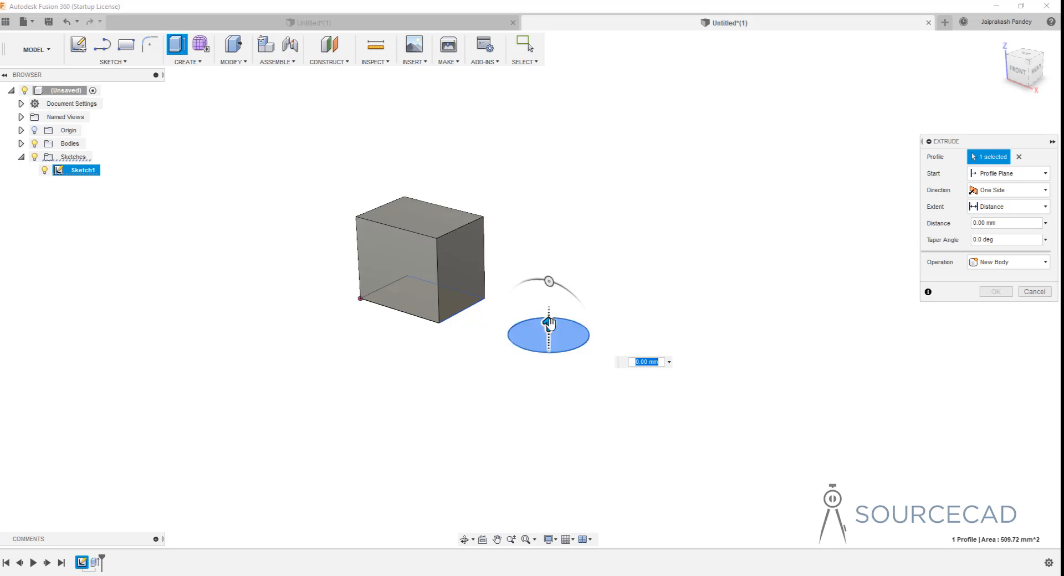
{"action": "left_click_drag", "start_coordinate": [549, 327], "coordinate": [796, 292]}
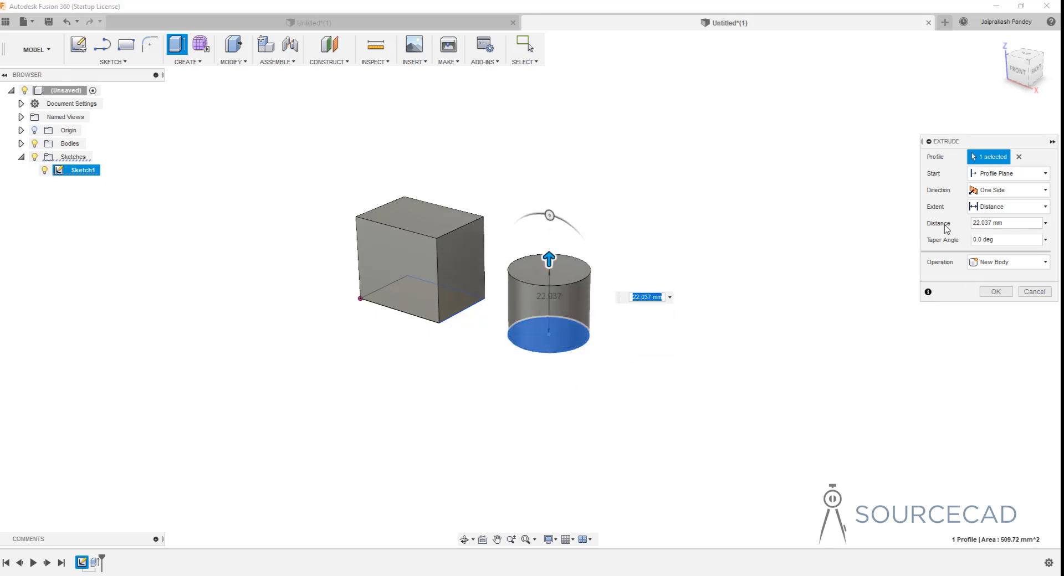
{"action": "left_click", "coordinate": [1000, 209]}
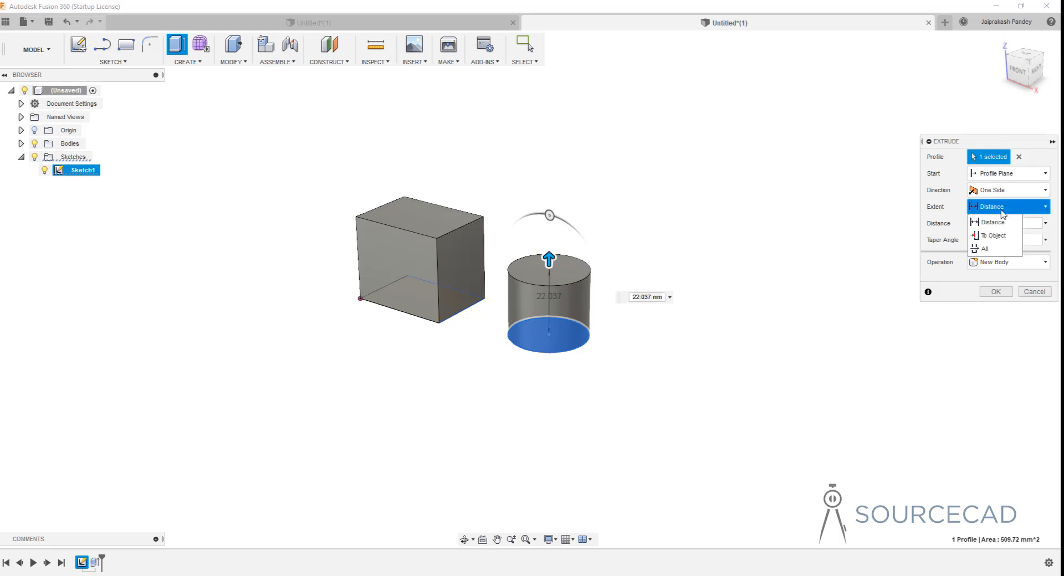
{"action": "left_click", "coordinate": [1001, 222]}
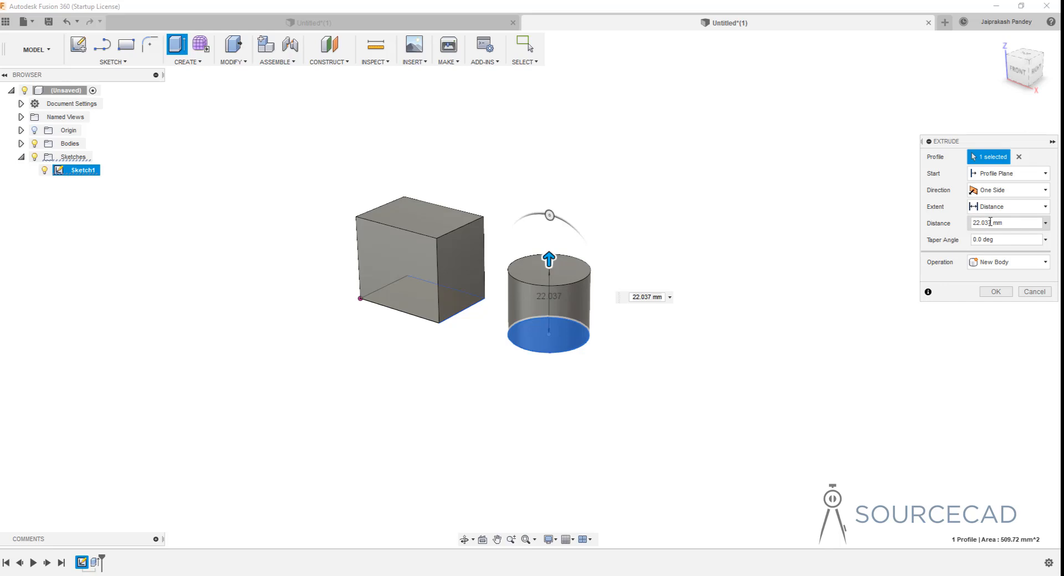
{"action": "mouse_move", "coordinate": [550, 261]}
{"action": "left_mouse_down"}
{"action": "mouse_move", "coordinate": [550, 246]}
{"action": "mouse_move", "coordinate": [549, 258]}
{"action": "left_mouse_up"}
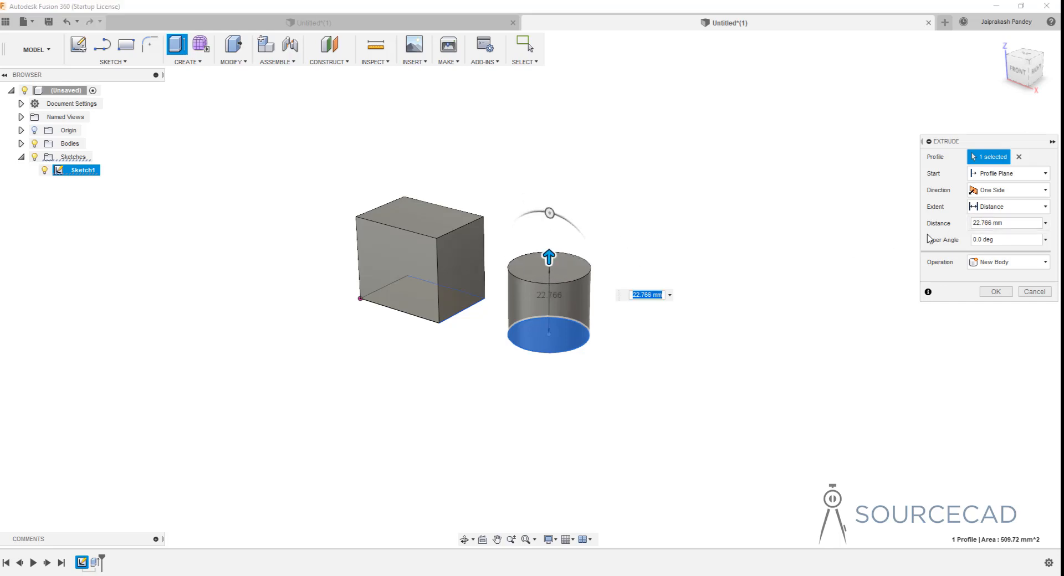
Change the cylinder's extent to To Object, ending at the box's top face, and check the height from the front.
{"action": "left_click", "coordinate": [995, 209]}
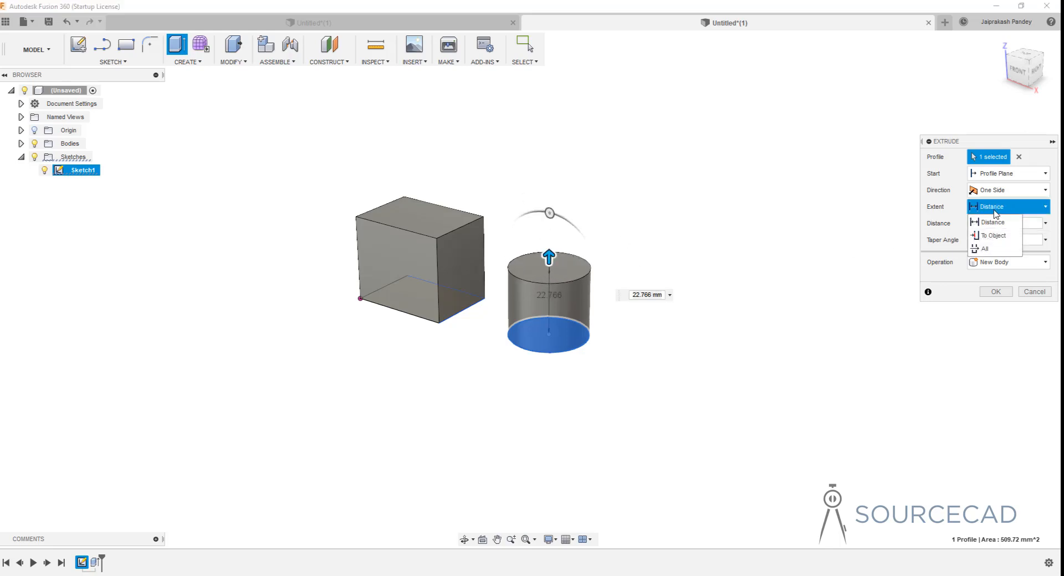
{"action": "left_click", "coordinate": [1002, 237]}
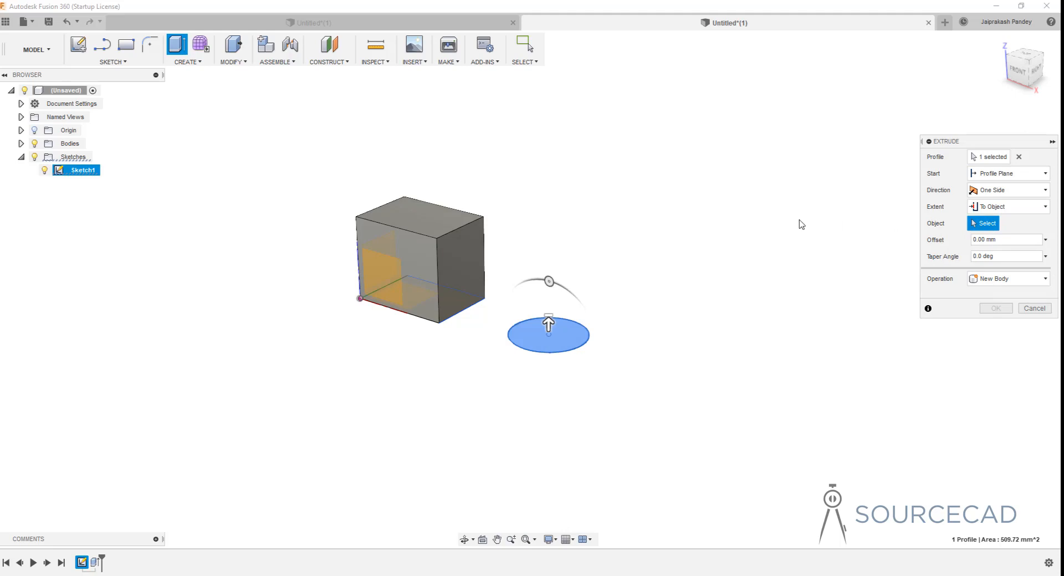
{"action": "left_click", "coordinate": [443, 223]}
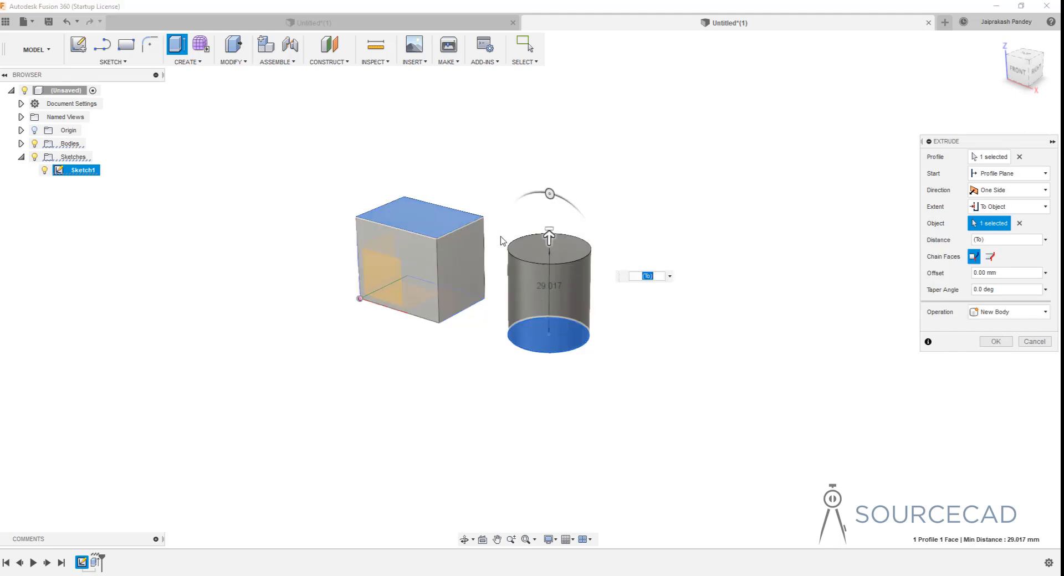
{"action": "middle_click_drag", "start_coordinate": [521, 272], "coordinate": [519, 266], "text": "shift"}
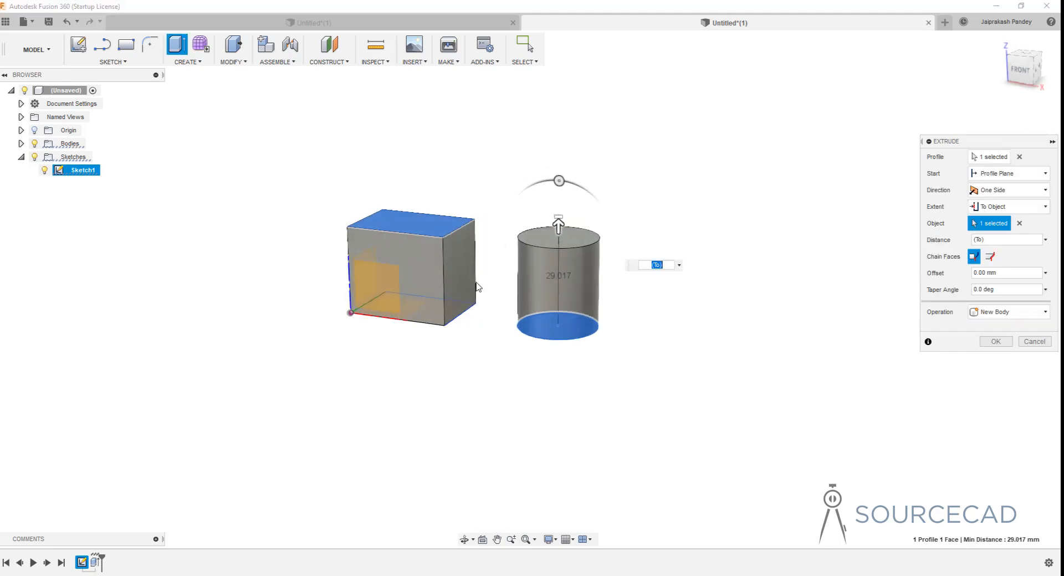
{"action": "left_click", "coordinate": [1008, 174]}
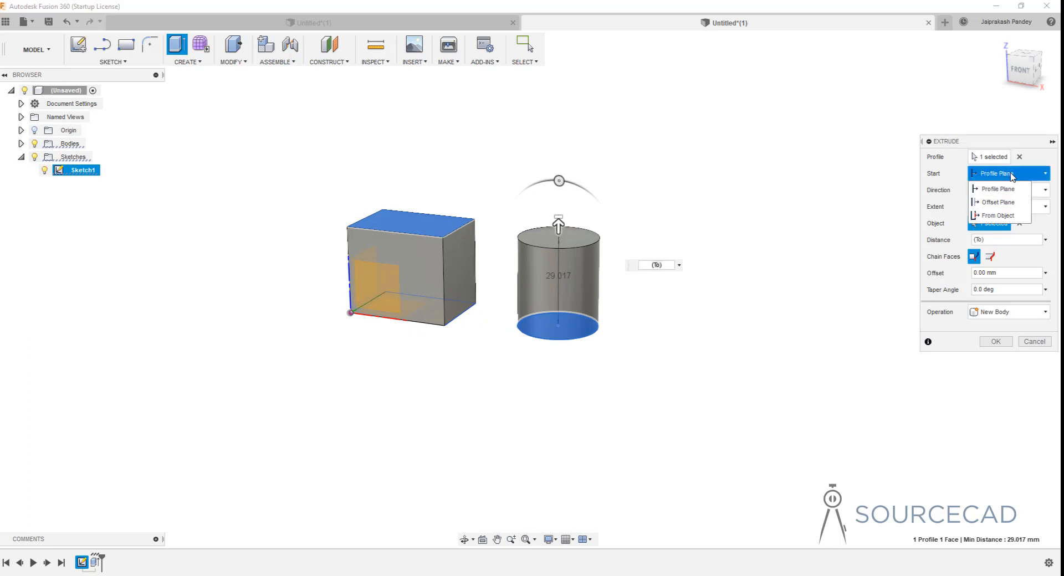
{"action": "left_click", "coordinate": [1012, 176]}
{"action": "left_click", "coordinate": [1012, 177]}
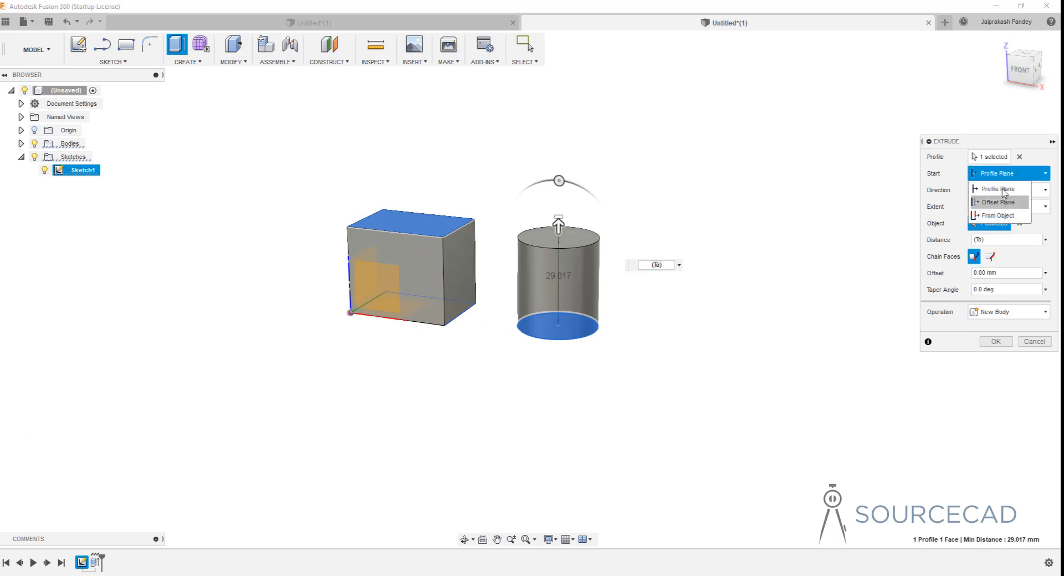
{"action": "left_click", "coordinate": [1009, 174]}
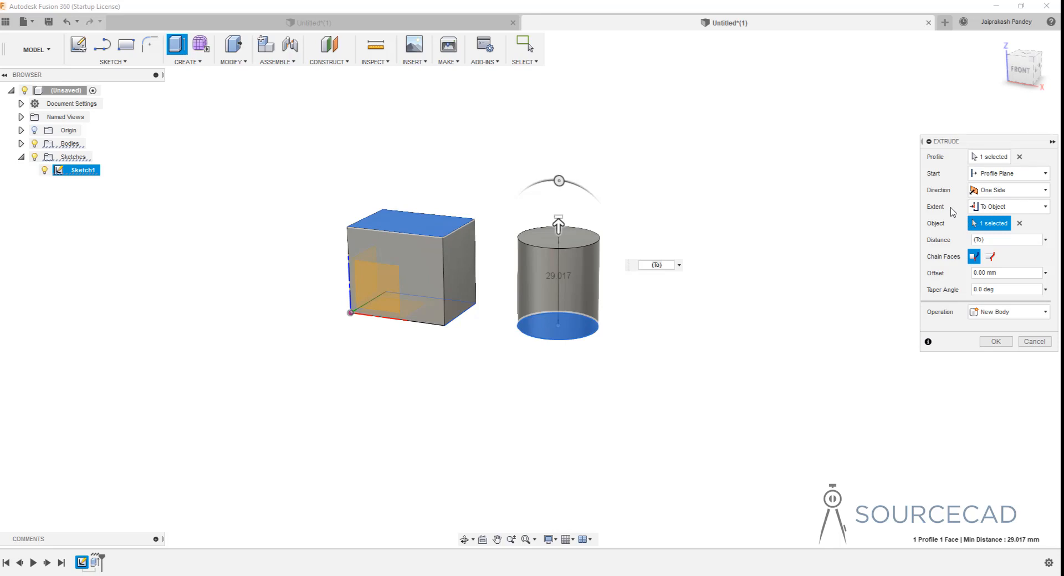
Try a 10 mm offset from the box's top face, change it to -10 mm and finish the cylinder's extrusion.
{"action": "left_click", "coordinate": [458, 230]}
{"action": "left_click_drag", "start_coordinate": [987, 274], "coordinate": [972, 274]}
{"action": "type", "text": "10"}
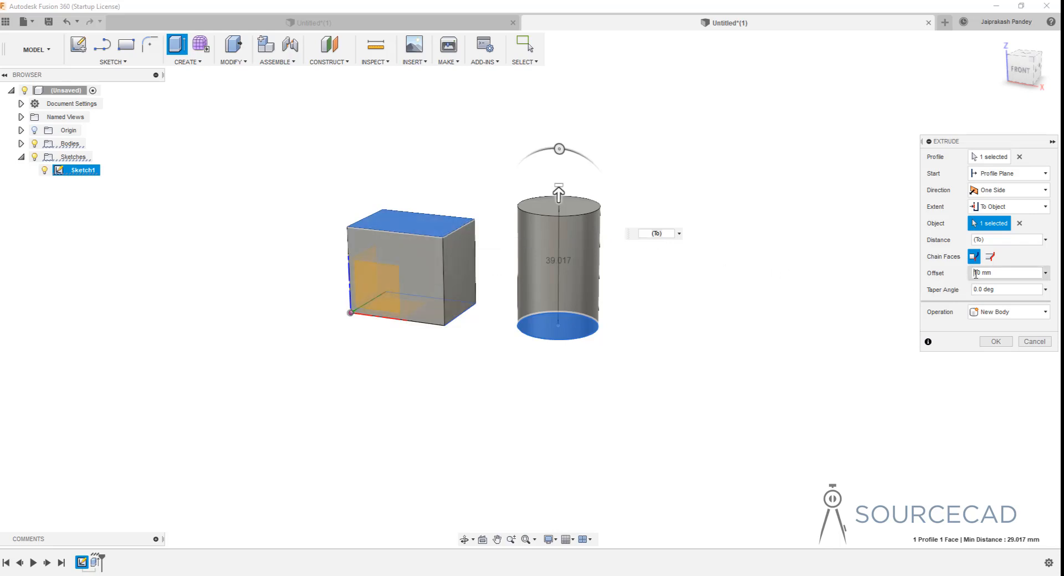
{"action": "type", "text": "-"}
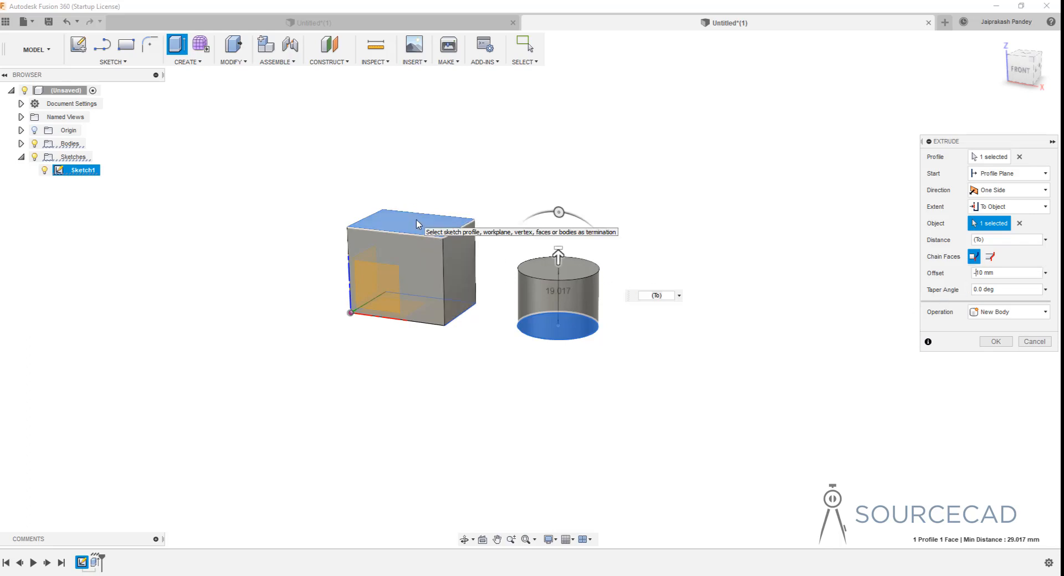
{"action": "left_click", "coordinate": [996, 346]}
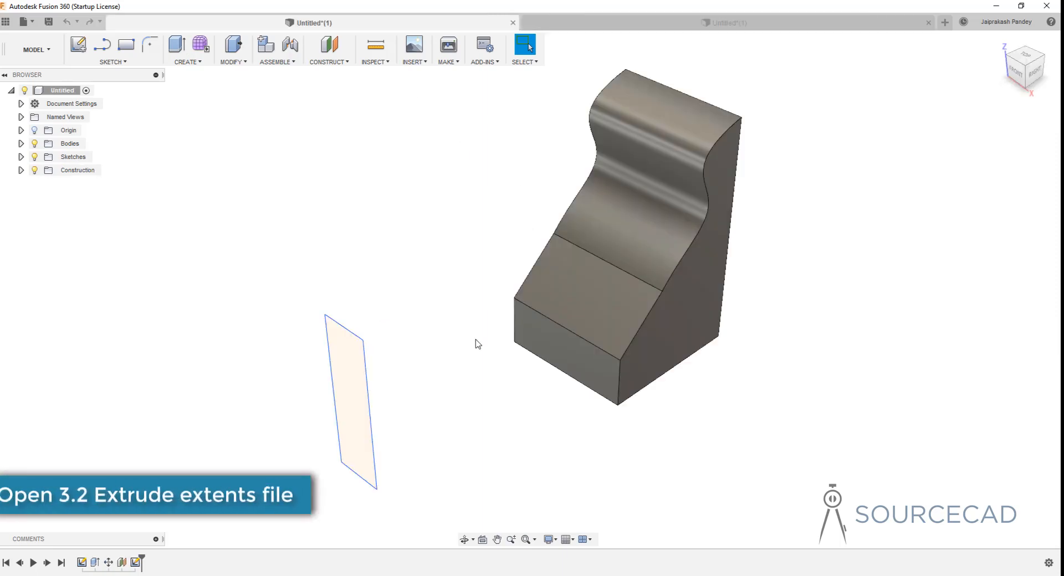
Extrude the narrow rectangle profile about 112 mm through the body with the sloped and curved front, using the Distance extent.
{"action": "scroll", "coordinate": [477, 343], "scroll_direction": "down", "scroll_amount": 3}
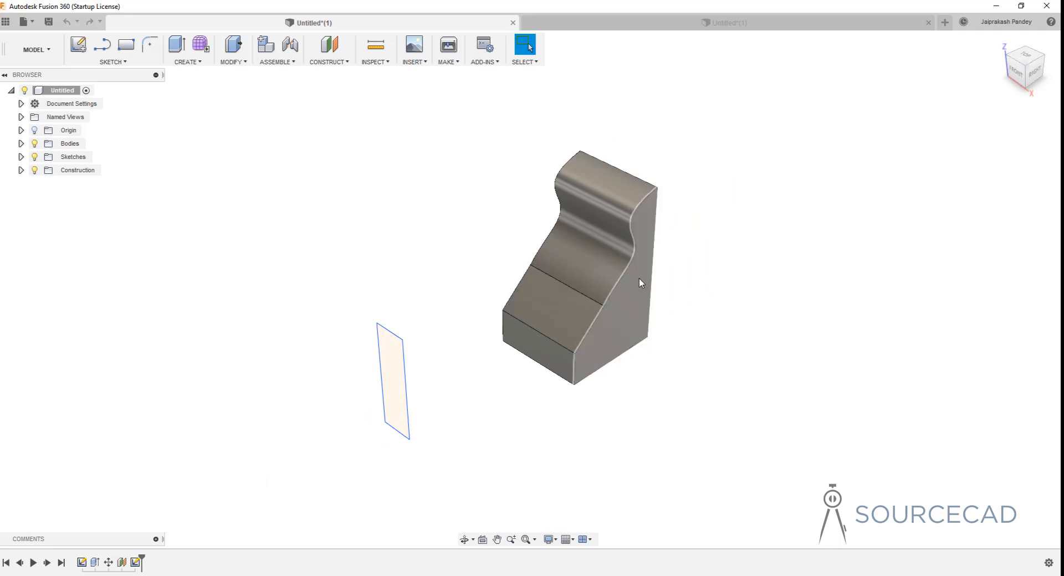
{"action": "left_click", "coordinate": [391, 377]}
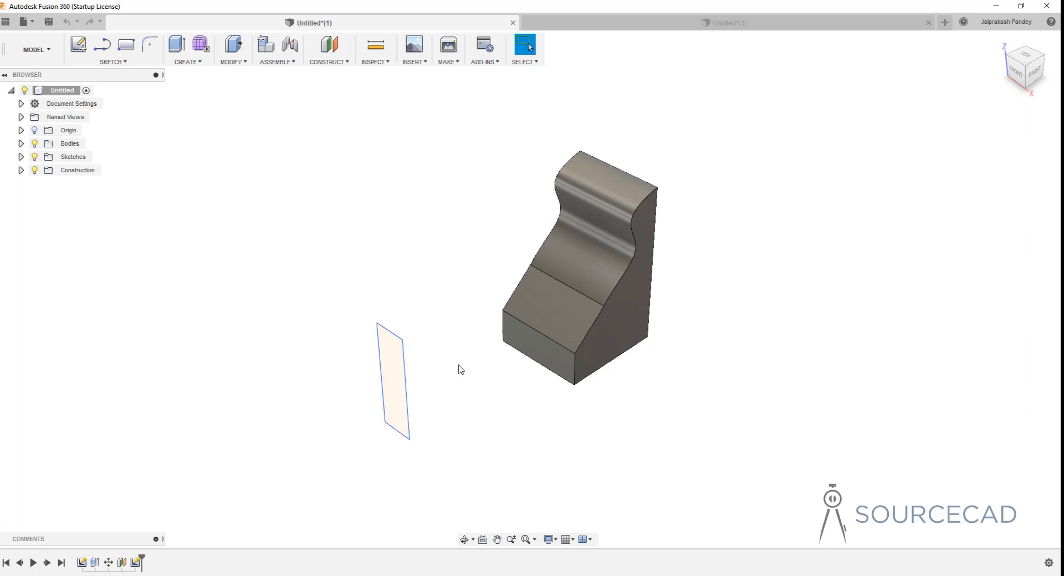
{"action": "left_click", "coordinate": [180, 56]}
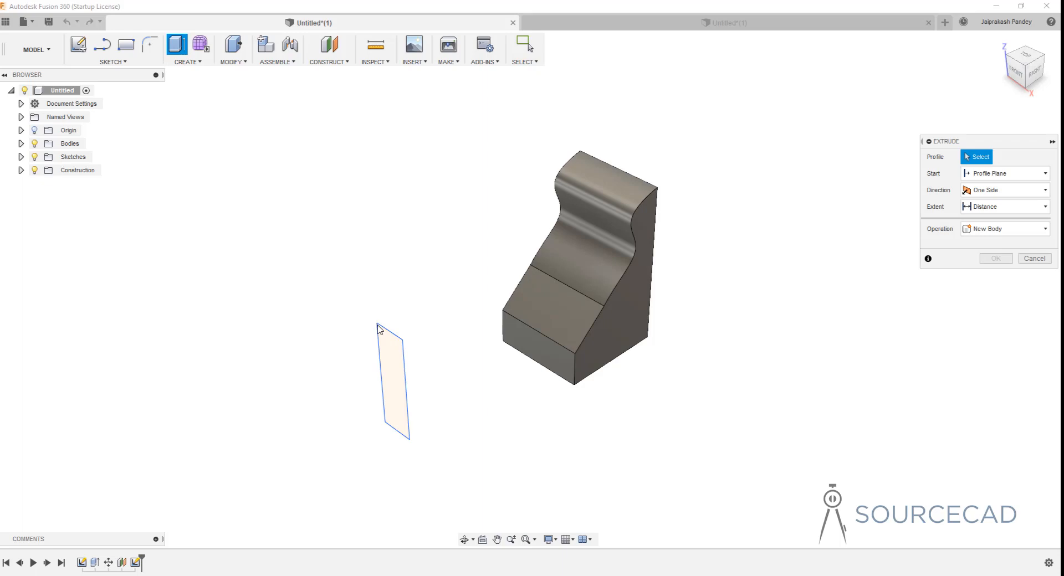
{"action": "left_click", "coordinate": [386, 353]}
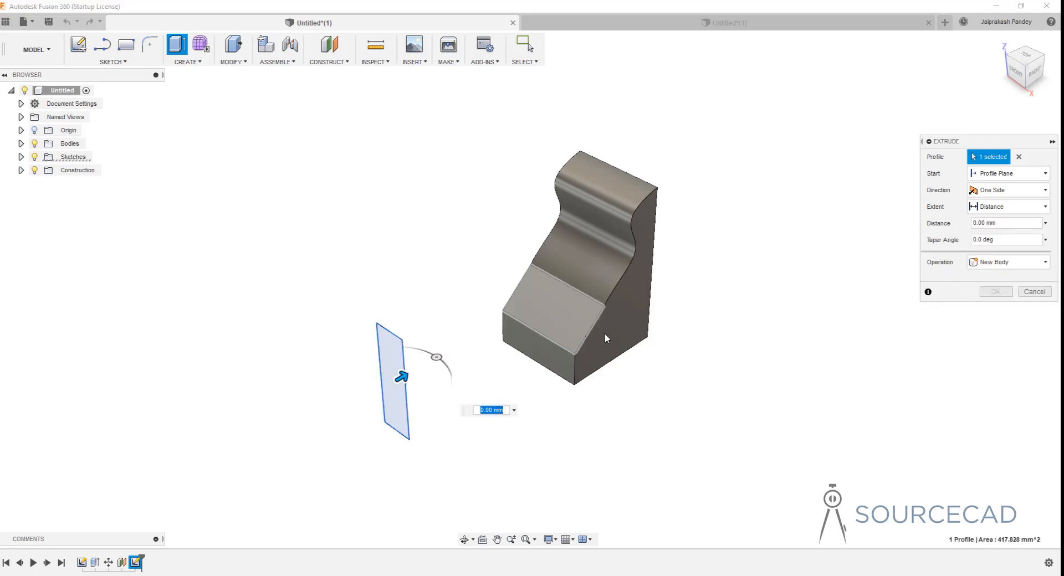
{"action": "left_click_drag", "start_coordinate": [403, 377], "coordinate": [688, 284]}
{"action": "middle_click_drag", "start_coordinate": [489, 313], "coordinate": [689, 269]}
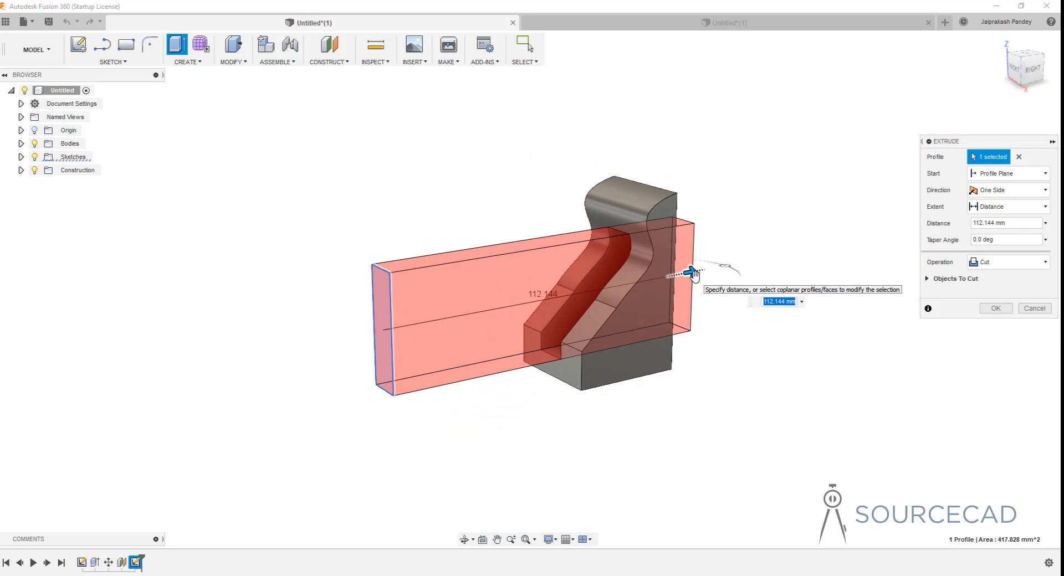
Try the Join operation on the extrusion, change it to New Body and finish it.
{"action": "left_click", "coordinate": [1005, 269]}
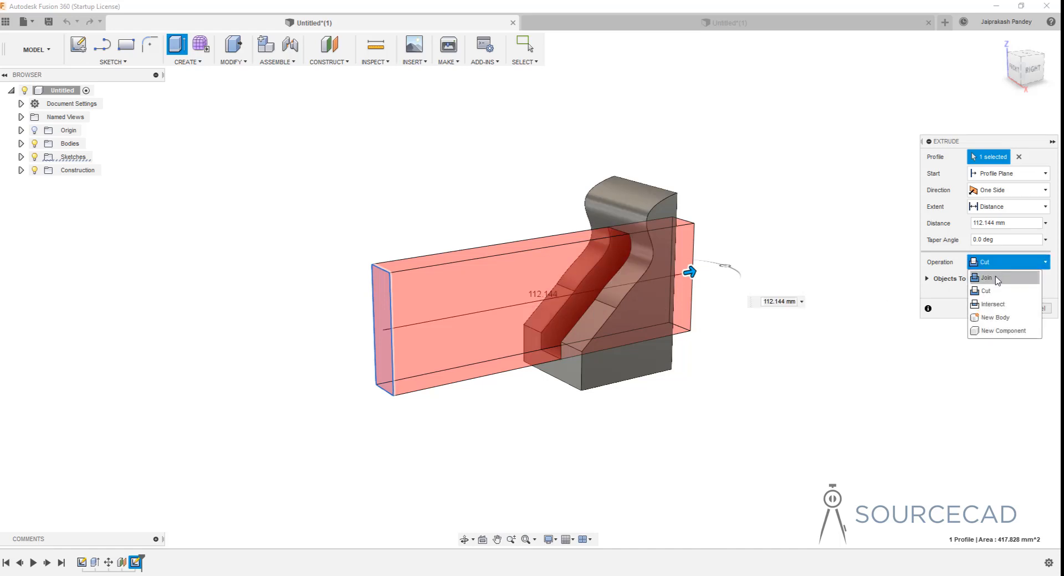
{"action": "left_click", "coordinate": [998, 279]}
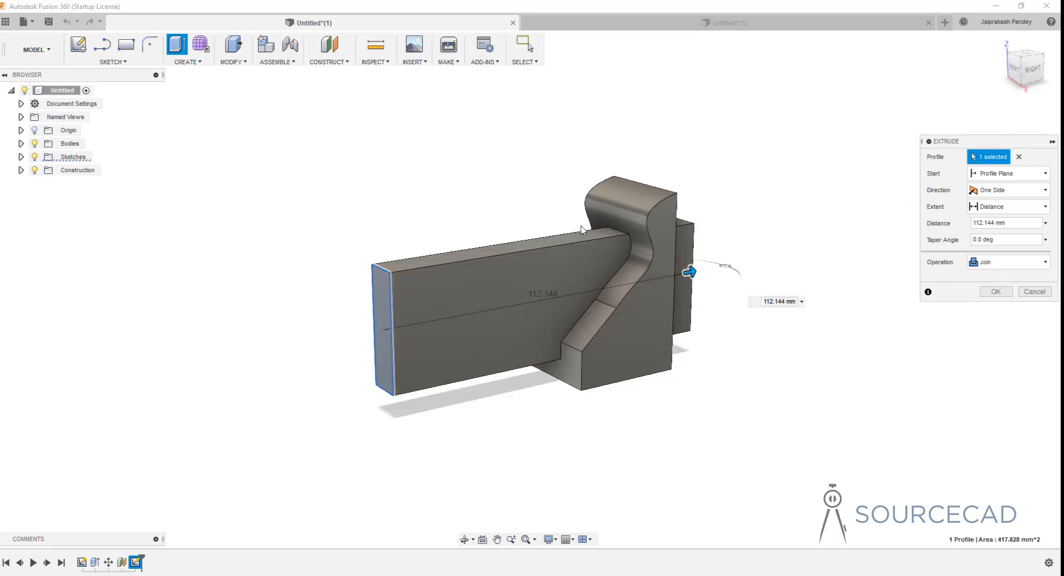
{"action": "left_click", "coordinate": [1001, 265]}
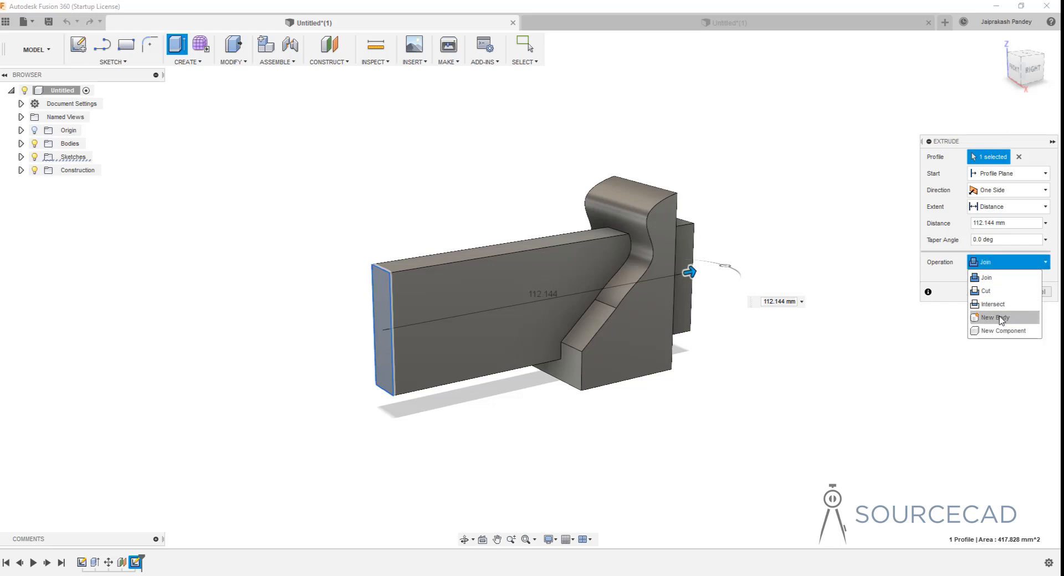
{"action": "left_click", "coordinate": [998, 318]}
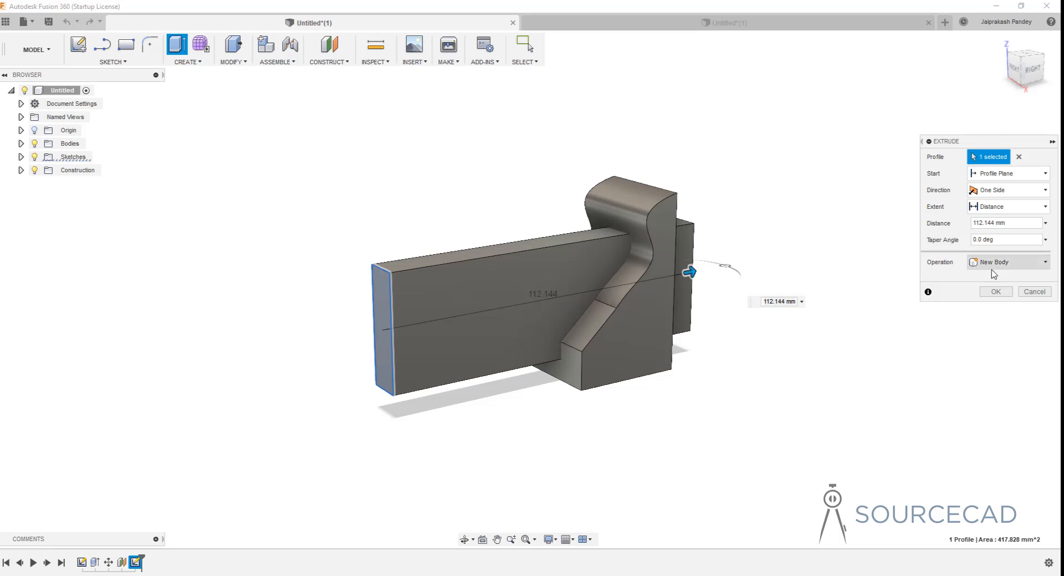
{"action": "left_click", "coordinate": [999, 293]}
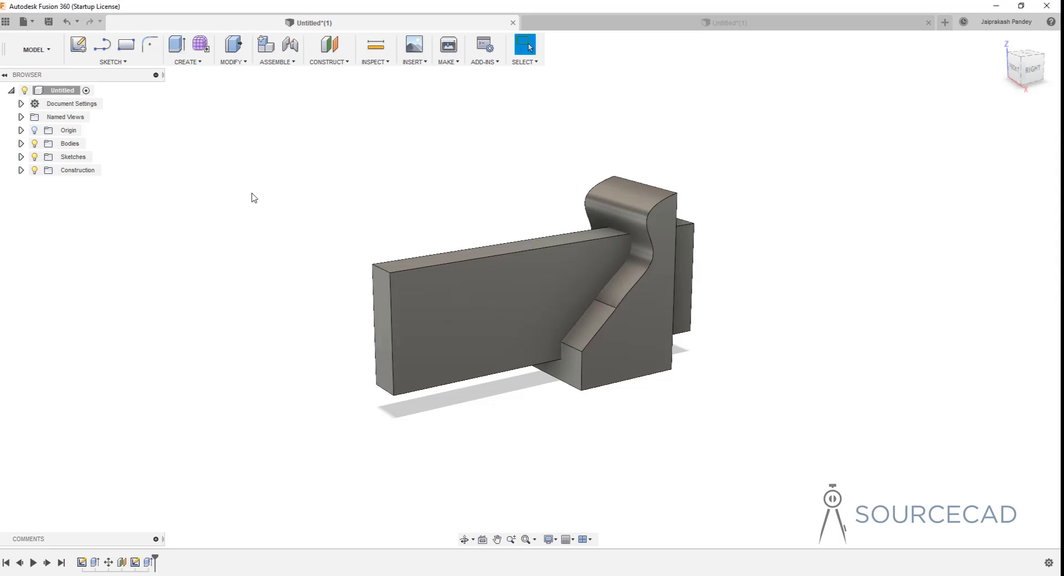
Highlight the two separate bodies in turn and undo the new-body extrusion.
{"action": "left_click", "coordinate": [22, 144]}
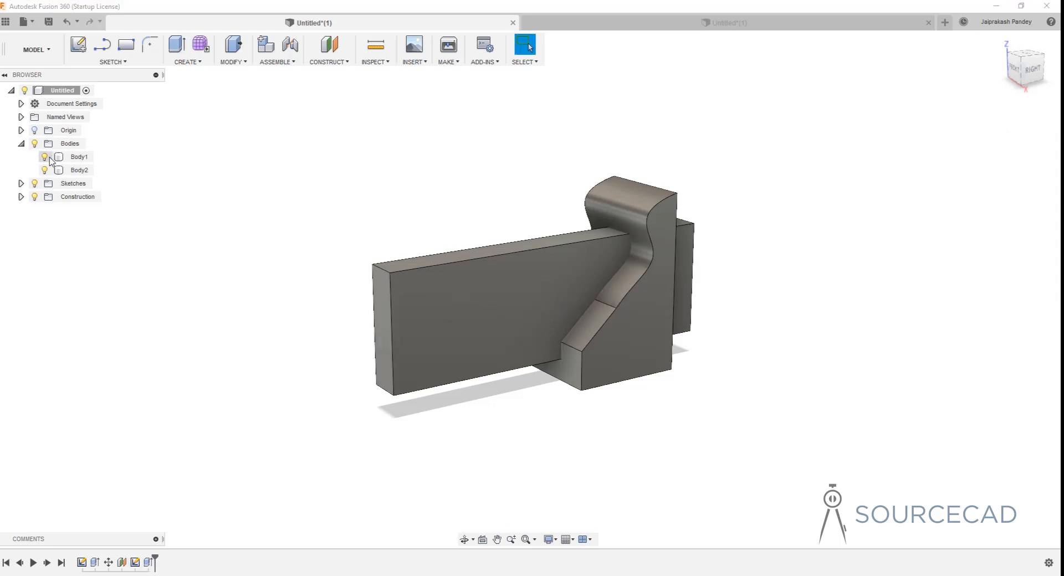
{"action": "left_click", "coordinate": [79, 170]}
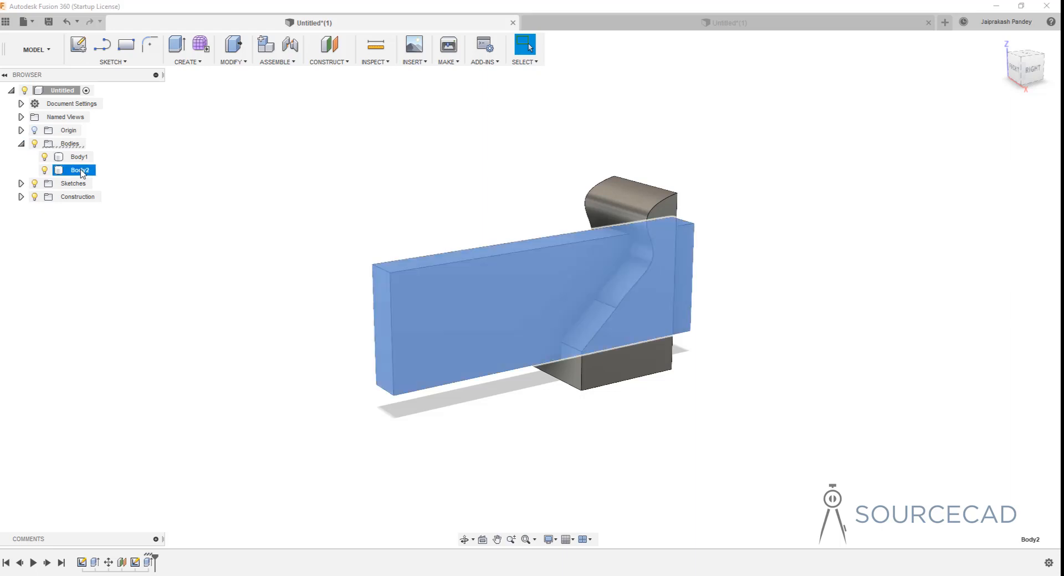
{"action": "left_click", "coordinate": [84, 158]}
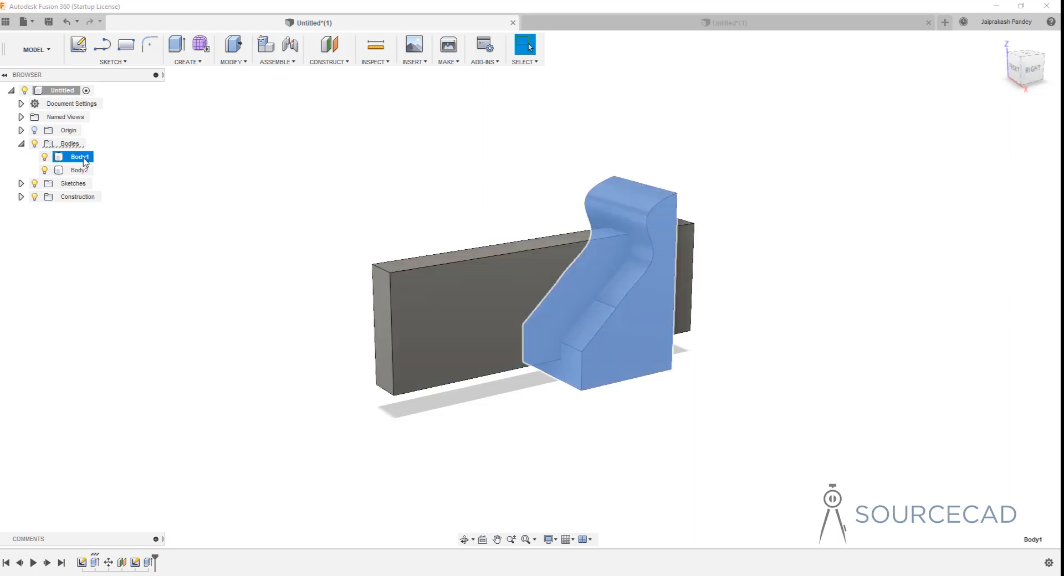
{"action": "left_click", "coordinate": [188, 200]}
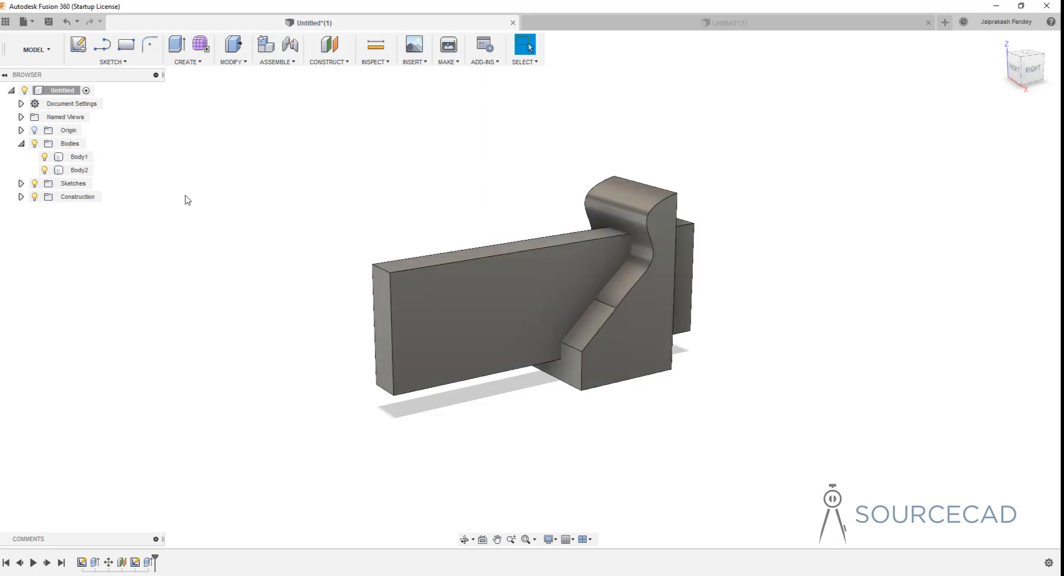
{"action": "key", "text": "ctrl+z"}
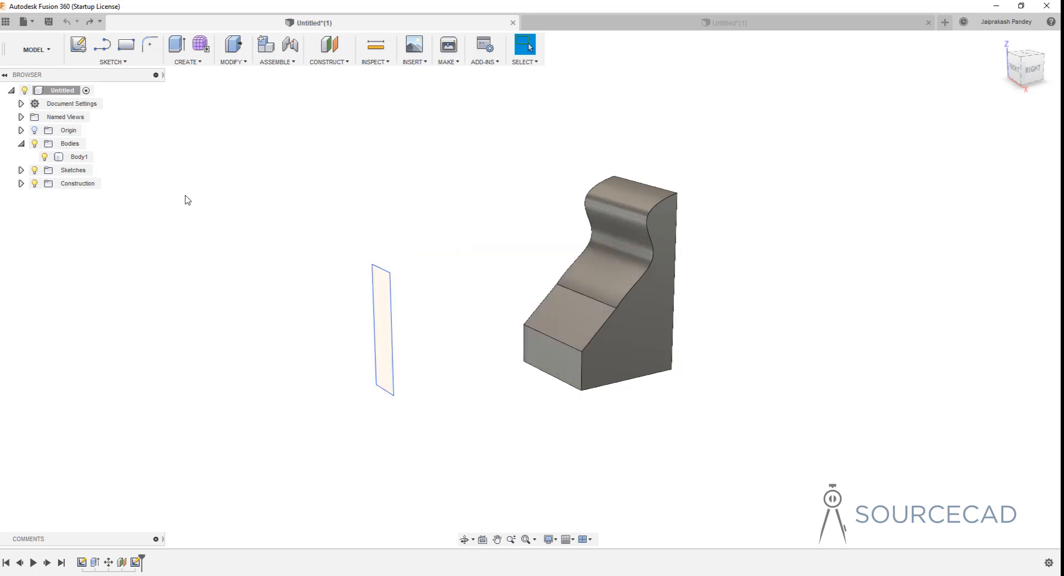
Extrude the rectangle profile again, changing its extent from Distance to To Object and ending at the body's lower vertical front face.
{"action": "left_click", "coordinate": [177, 44]}
{"action": "left_click", "coordinate": [382, 307]}
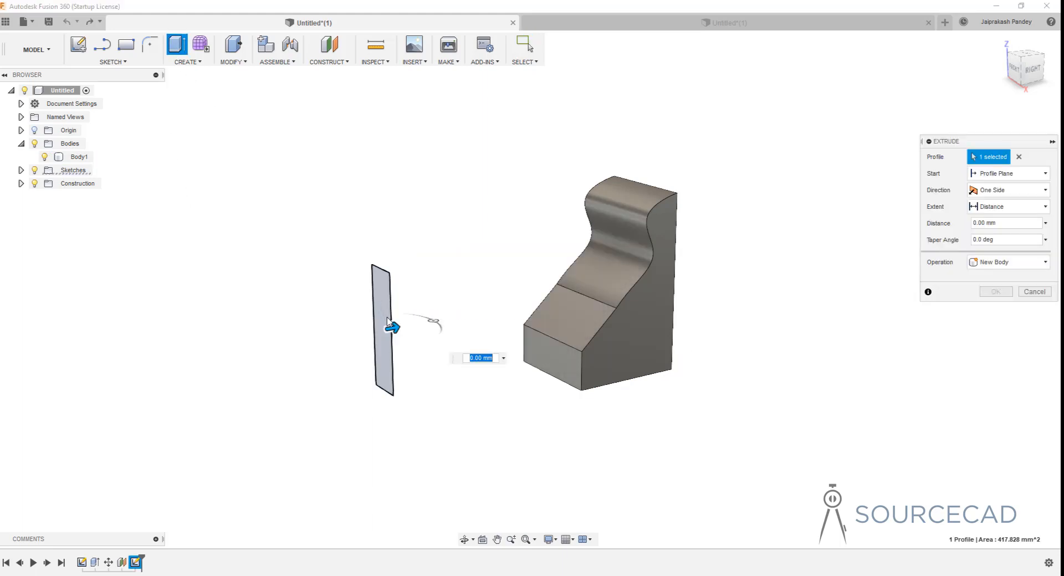
{"action": "left_click_drag", "start_coordinate": [392, 328], "coordinate": [490, 310]}
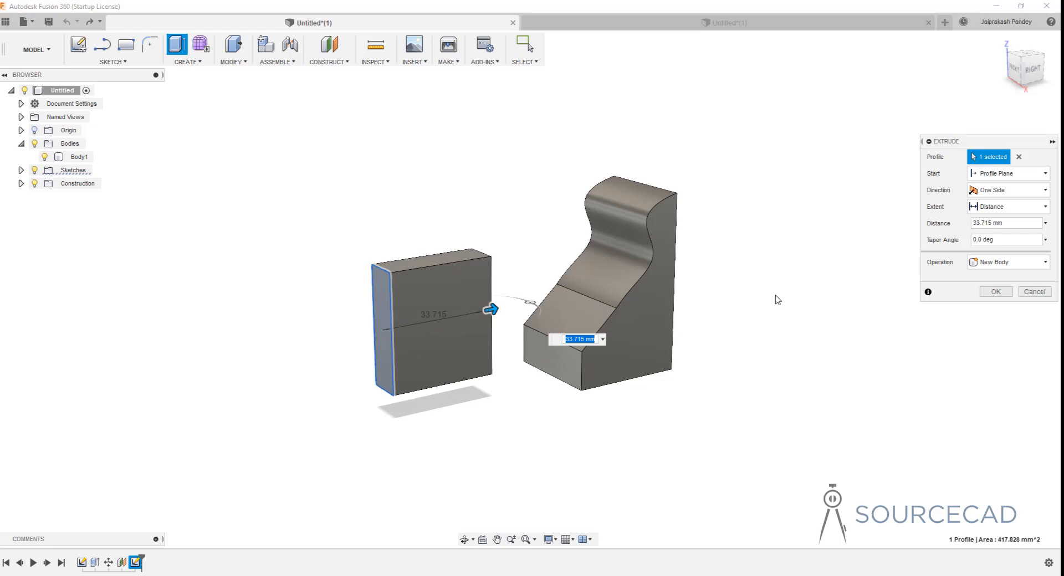
{"action": "left_click", "coordinate": [998, 207]}
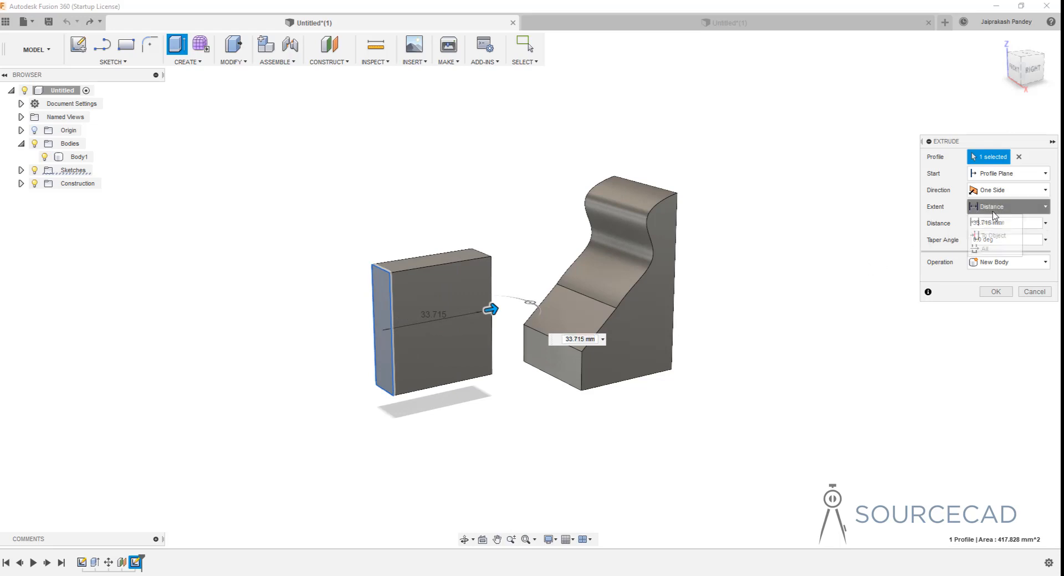
{"action": "left_click", "coordinate": [995, 236]}
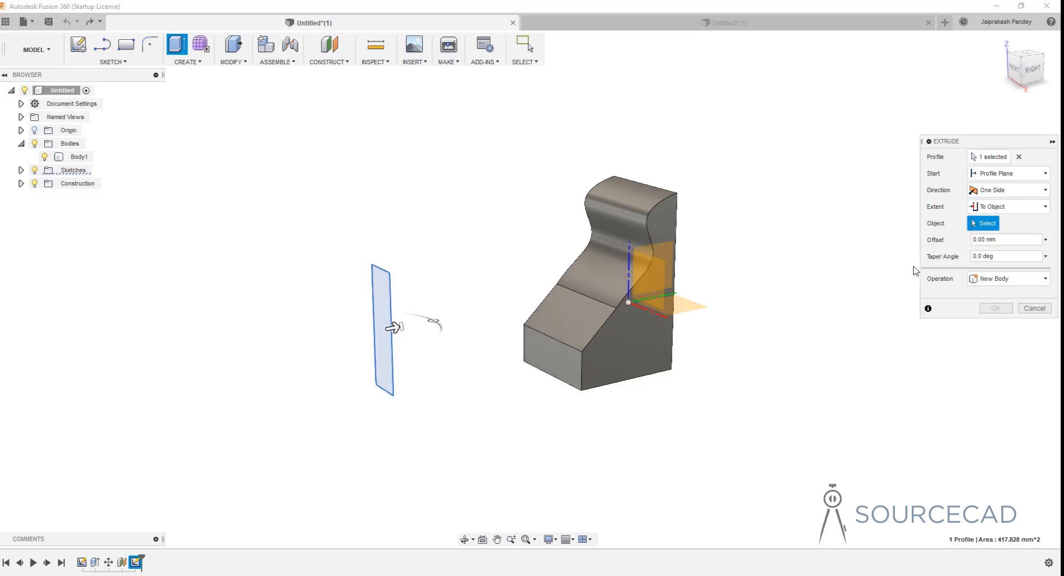
{"action": "left_click", "coordinate": [572, 359]}
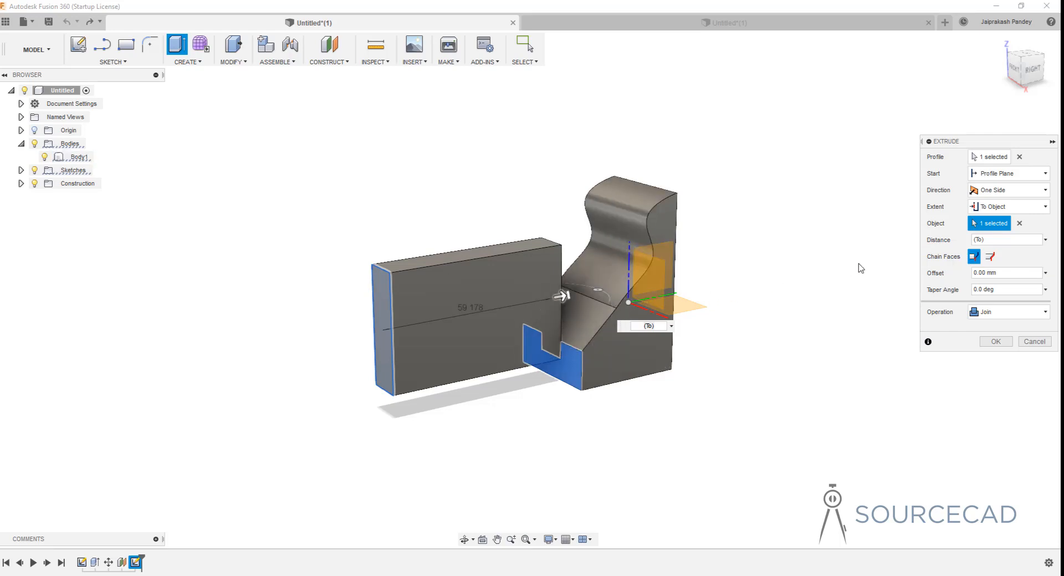
Compare both Chain Faces options for the To Object end, finishing with the one that follows the adjacent sloped and curved faces.
{"action": "left_click", "coordinate": [990, 258]}
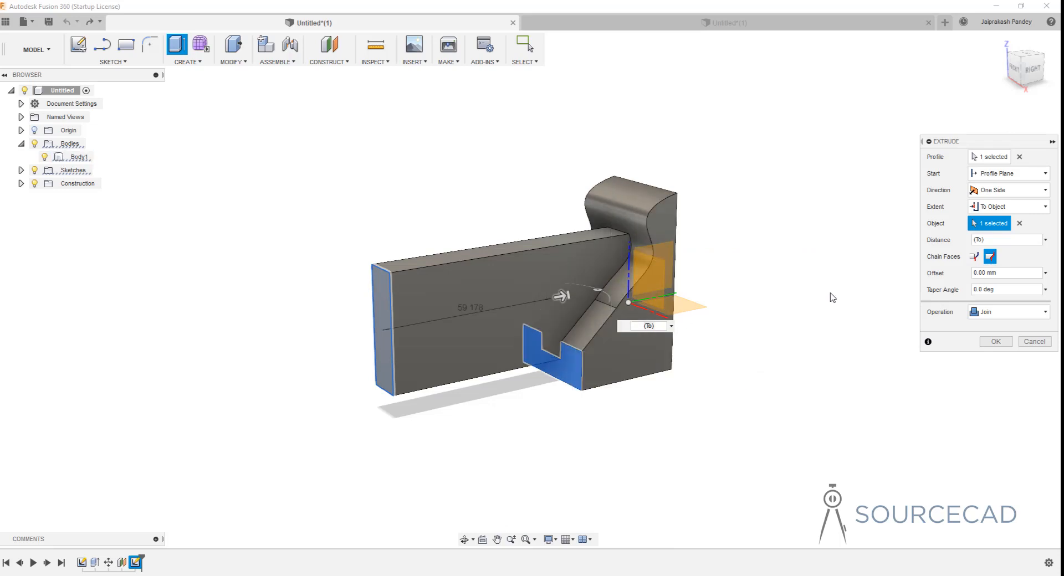
{"action": "left_click", "coordinate": [974, 257]}
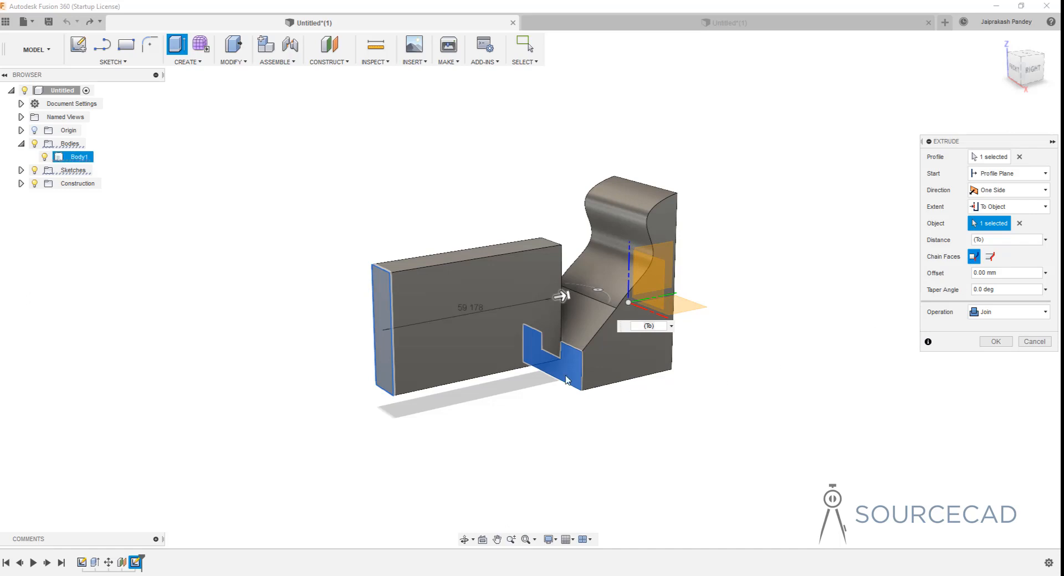
{"action": "left_click", "coordinate": [991, 256]}
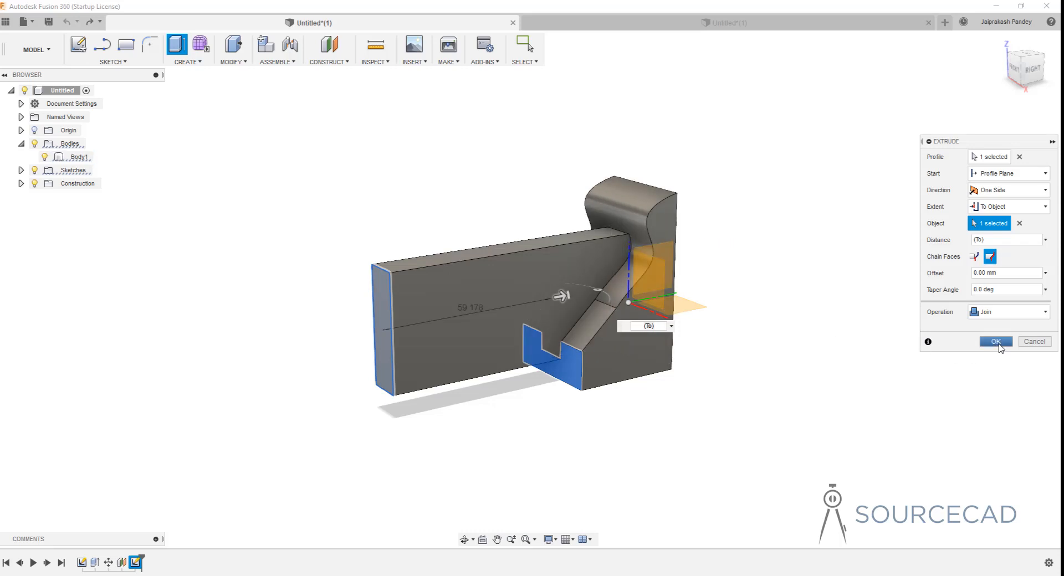
Change the extrusion's extent to All and inspect the preview through the body from the side.
{"action": "left_click", "coordinate": [1001, 208]}
{"action": "left_click", "coordinate": [997, 248]}
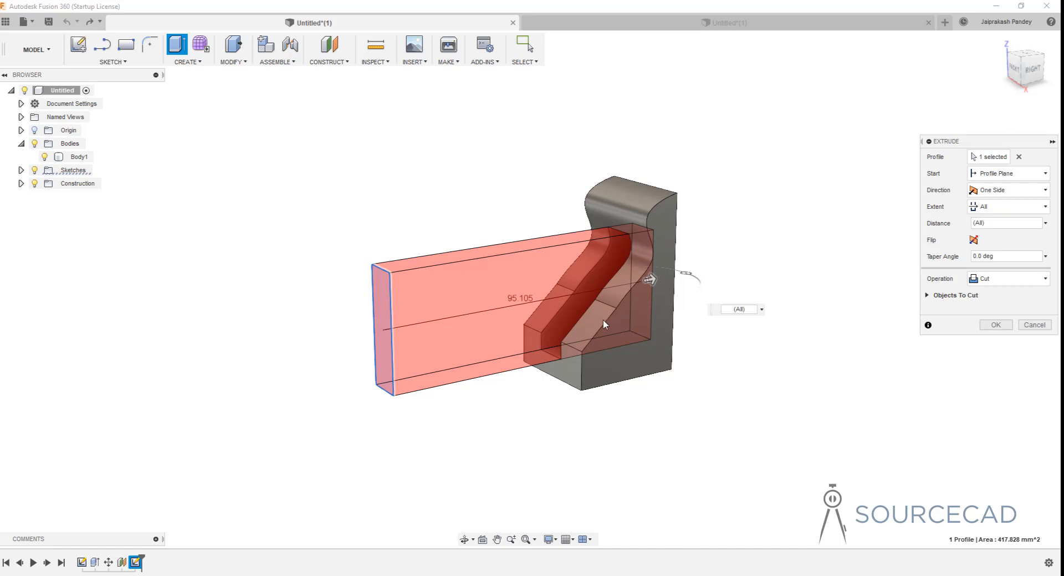
{"action": "middle_click_drag", "start_coordinate": [588, 330], "coordinate": [538, 306], "text": "shift"}
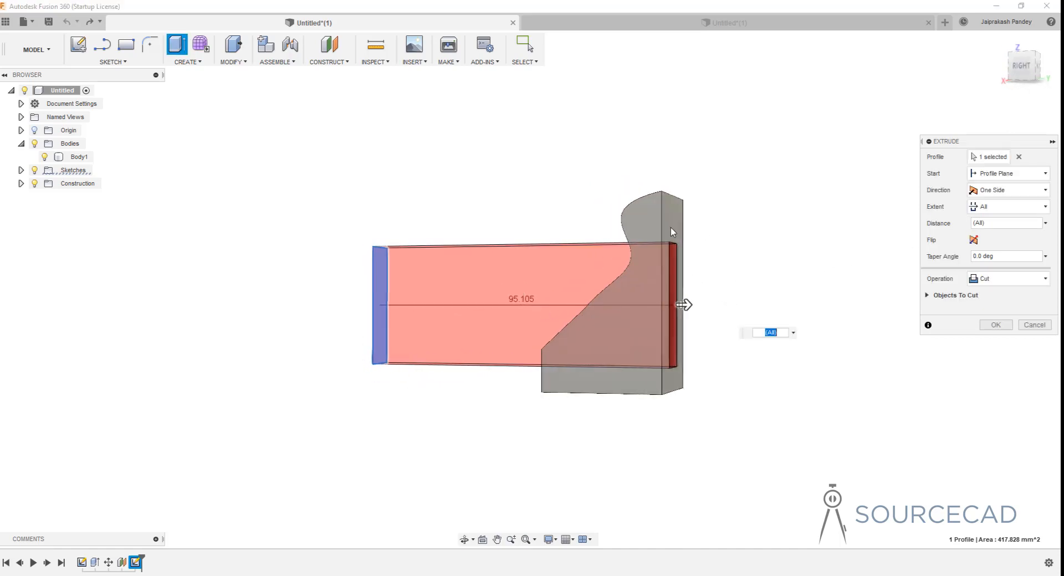
{"action": "middle_click_drag", "start_coordinate": [681, 353], "coordinate": [715, 391], "text": "shift"}
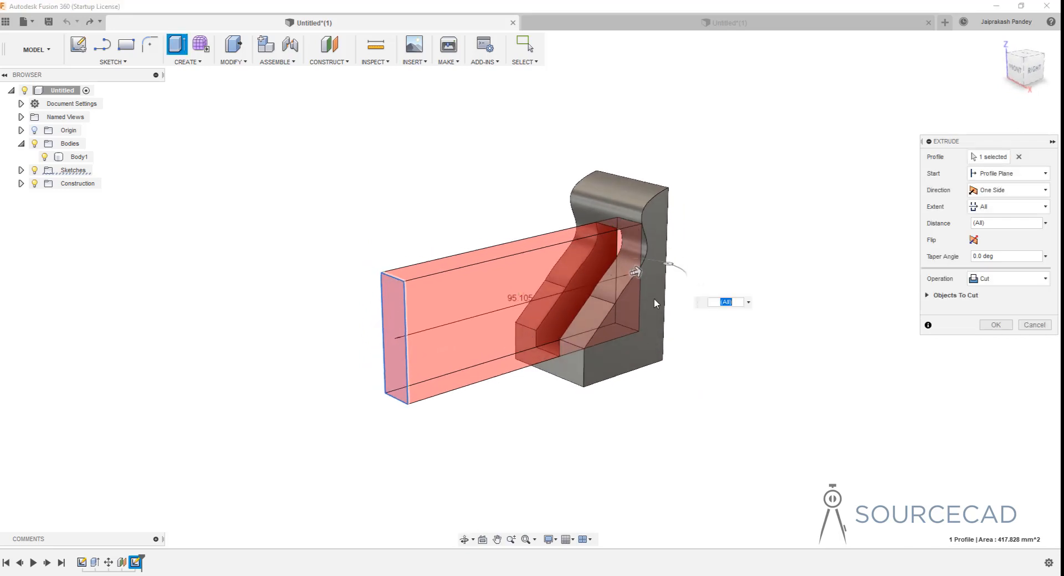
Try the Join operation with the All extent and inspect the body's back face.
{"action": "left_click", "coordinate": [974, 281]}
{"action": "left_click", "coordinate": [986, 294]}
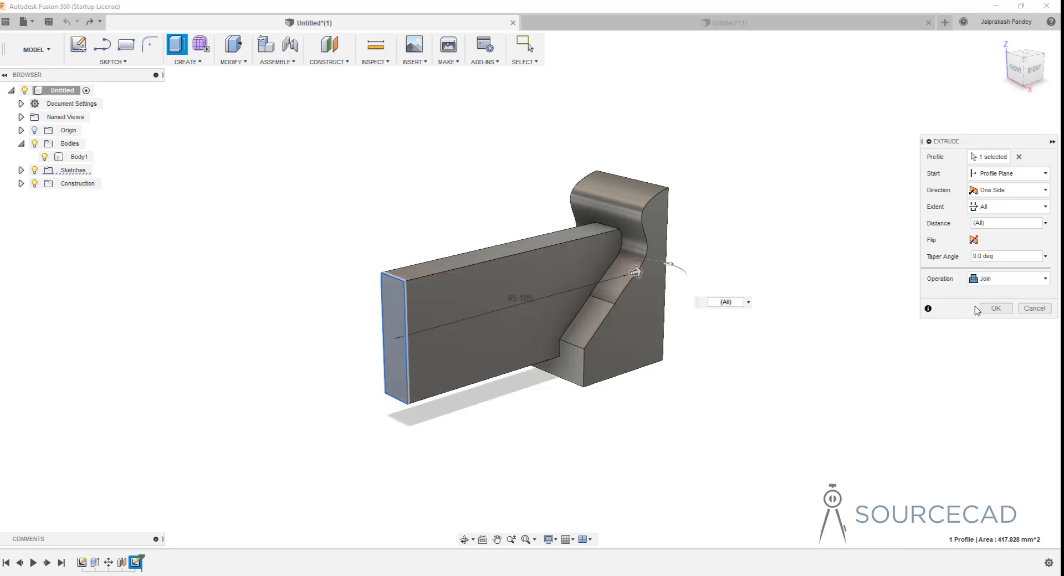
{"action": "middle_click_drag", "start_coordinate": [590, 345], "coordinate": [478, 321], "text": "shift"}
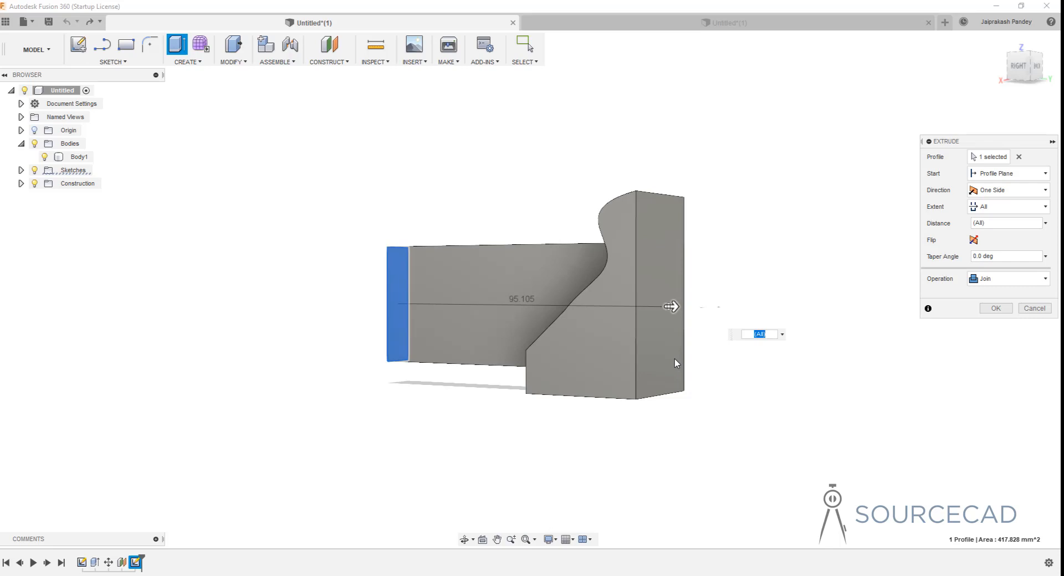
{"action": "middle_click_drag", "start_coordinate": [574, 296], "coordinate": [599, 305], "text": "shift"}
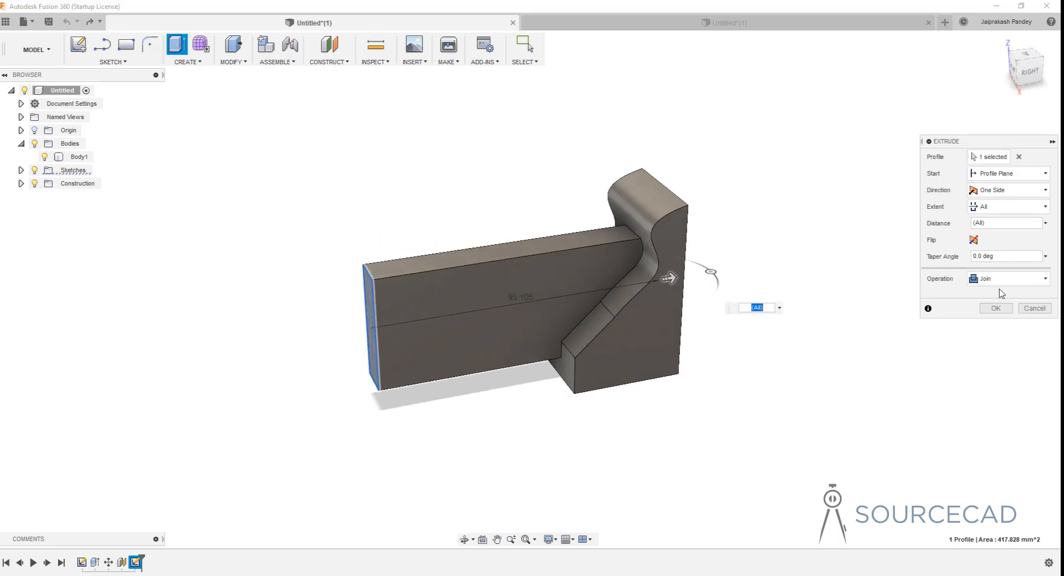
Set the operation to Cut and finish the extrusion, cutting a rectangular slot through the whole body.
{"action": "left_click", "coordinate": [1009, 280]}
{"action": "left_click", "coordinate": [989, 308]}
{"action": "middle_click_drag", "start_coordinate": [844, 339], "coordinate": [578, 226], "text": "shift"}
{"action": "middle_click_drag", "start_coordinate": [560, 369], "coordinate": [547, 348], "text": "shift"}
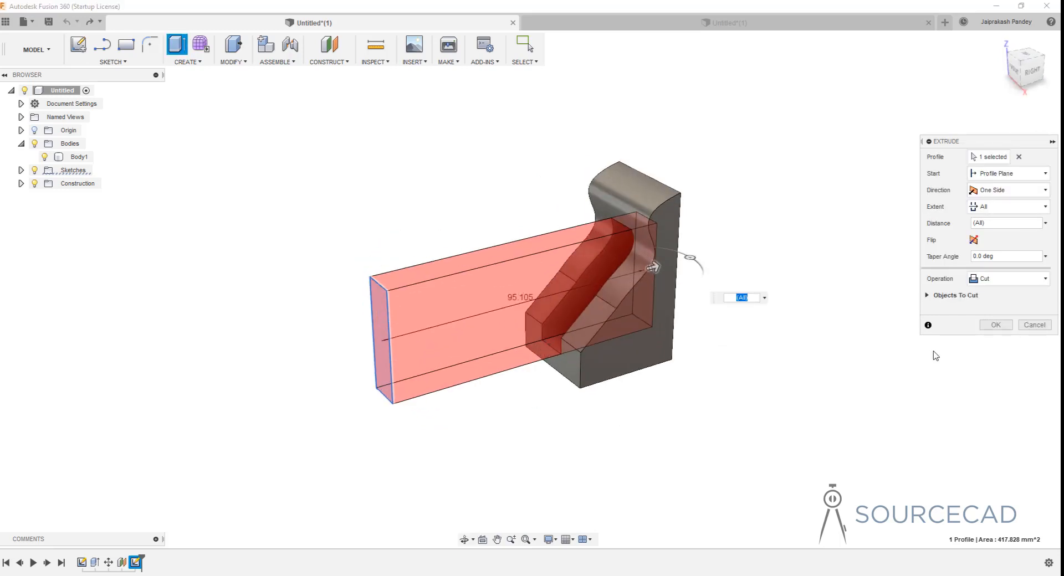
{"action": "left_click", "coordinate": [995, 325]}
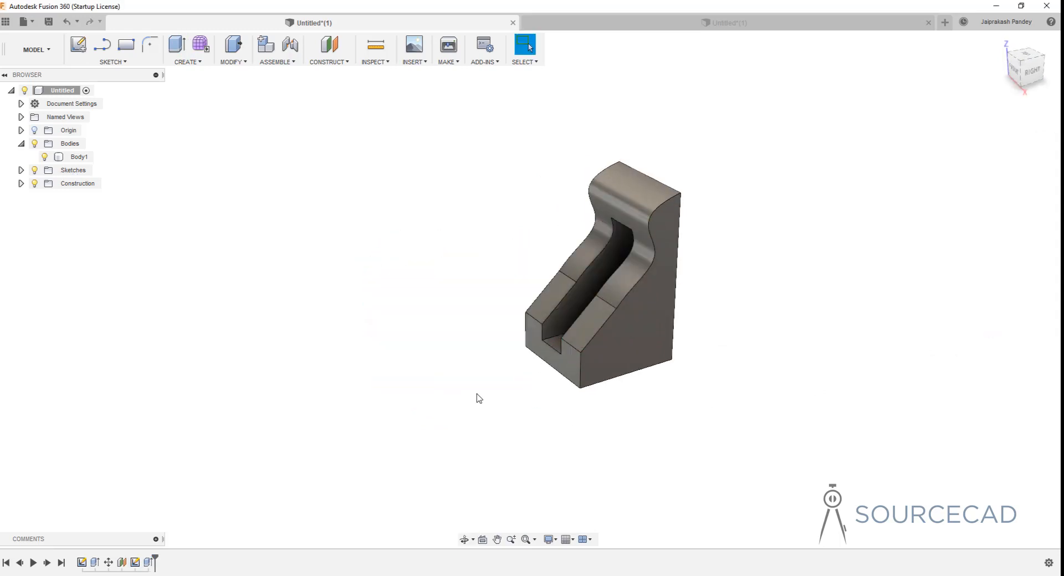
{"action": "mouse_move", "coordinate": [475, 396]}
{"action": "middle_mouse_down", "text": "shift"}
{"action": "mouse_move", "coordinate": [528, 396]}
{"action": "mouse_move", "coordinate": [495, 375]}
{"action": "mouse_move", "coordinate": [411, 361]}
{"action": "mouse_move", "coordinate": [492, 391]}
{"action": "middle_mouse_up", "text": "shift"}
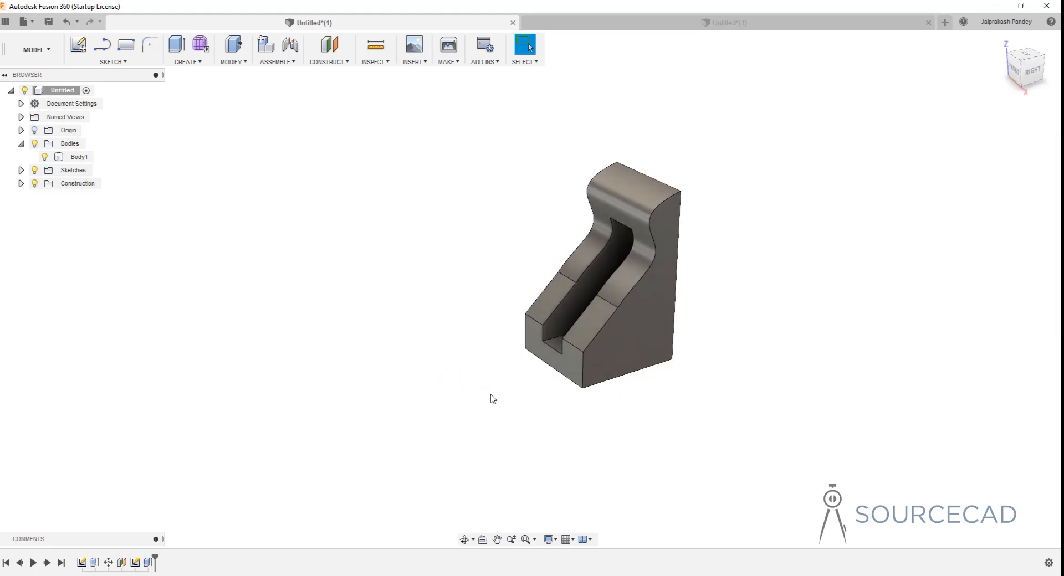